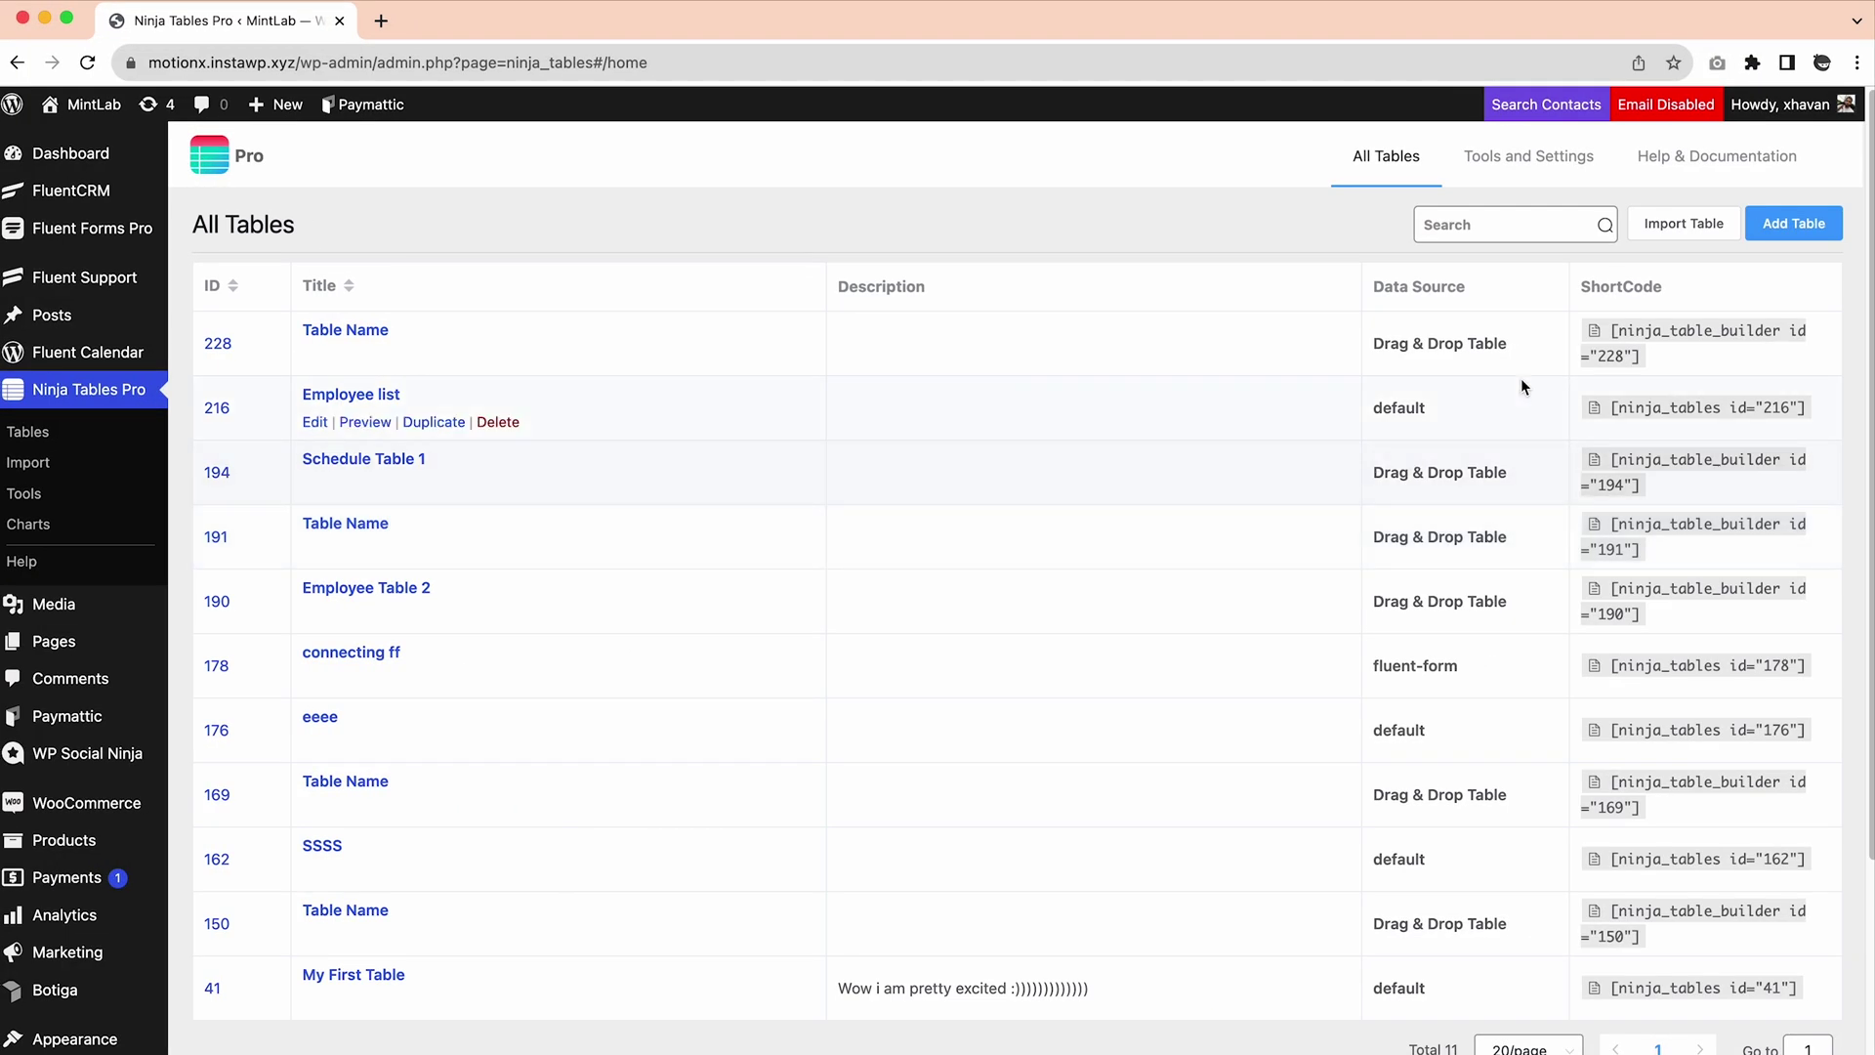
# Step: Open the new-table dialog, view the Drag & Drop Table option, then close the dialog
pyautogui.click(1772, 224)
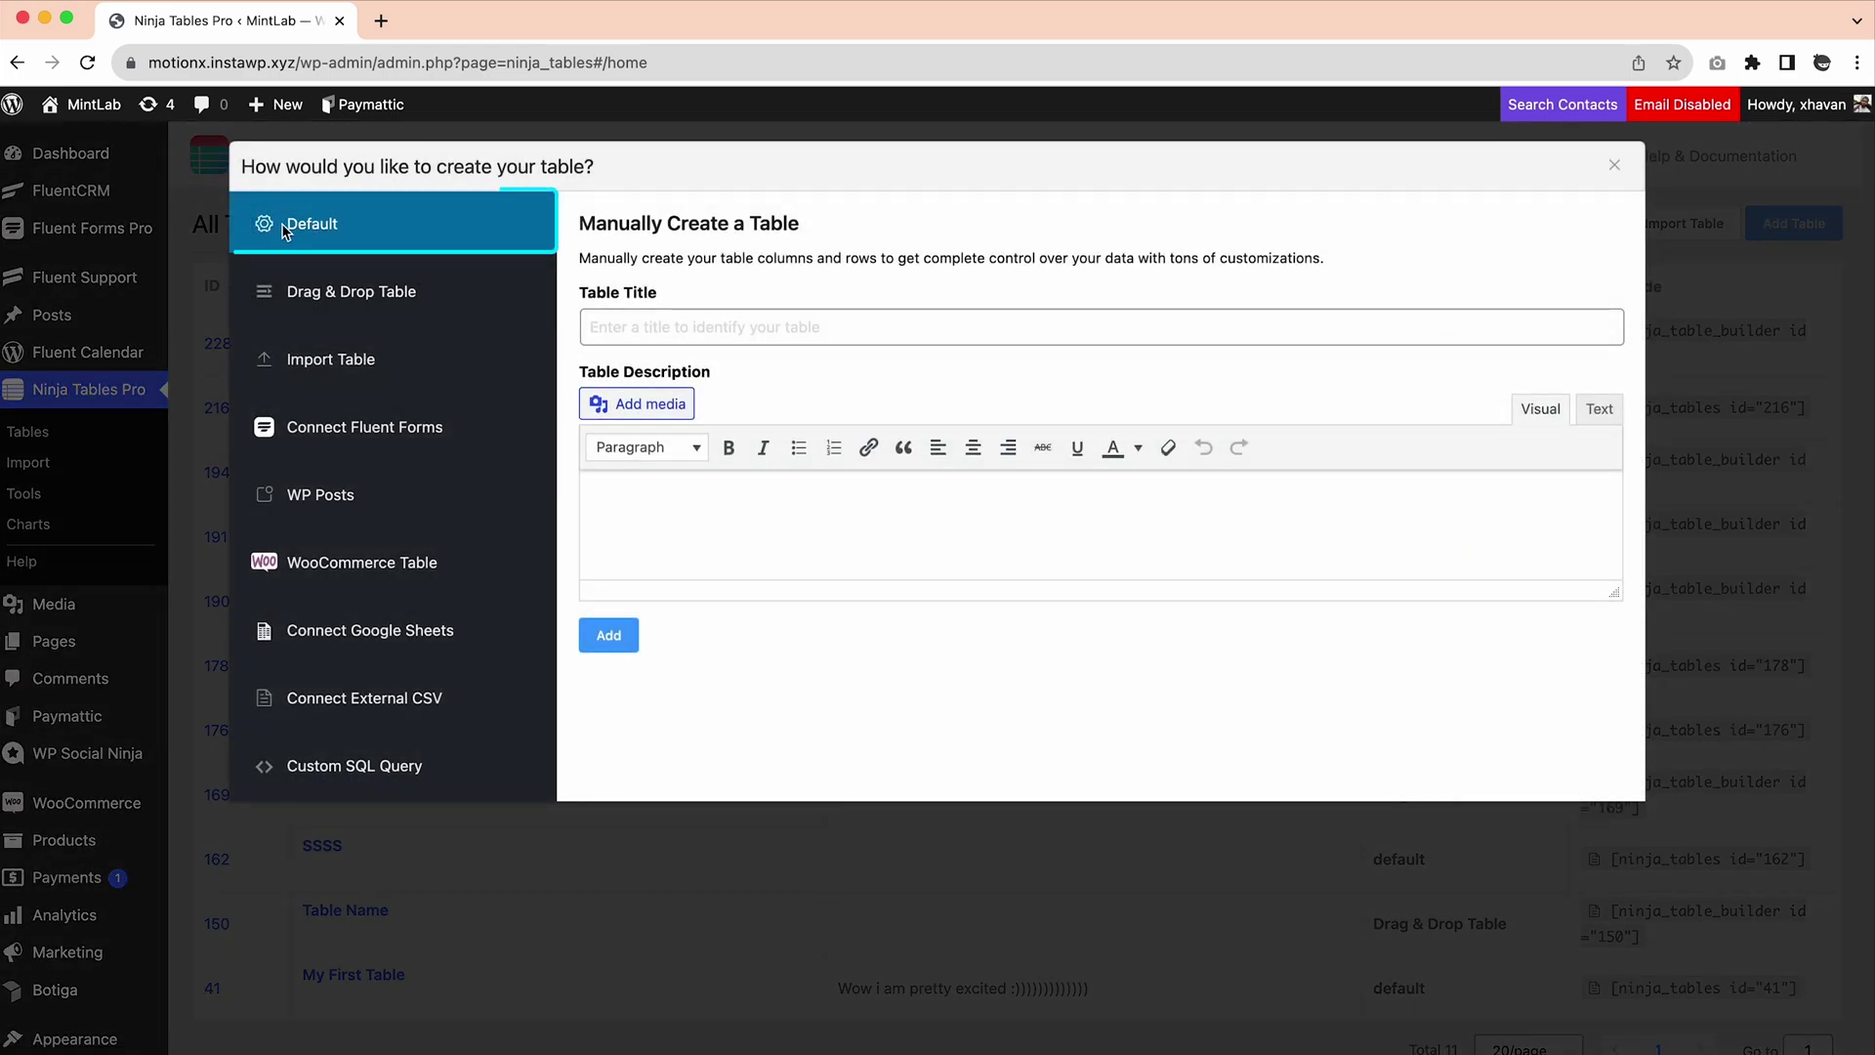
pyautogui.click(374, 293)
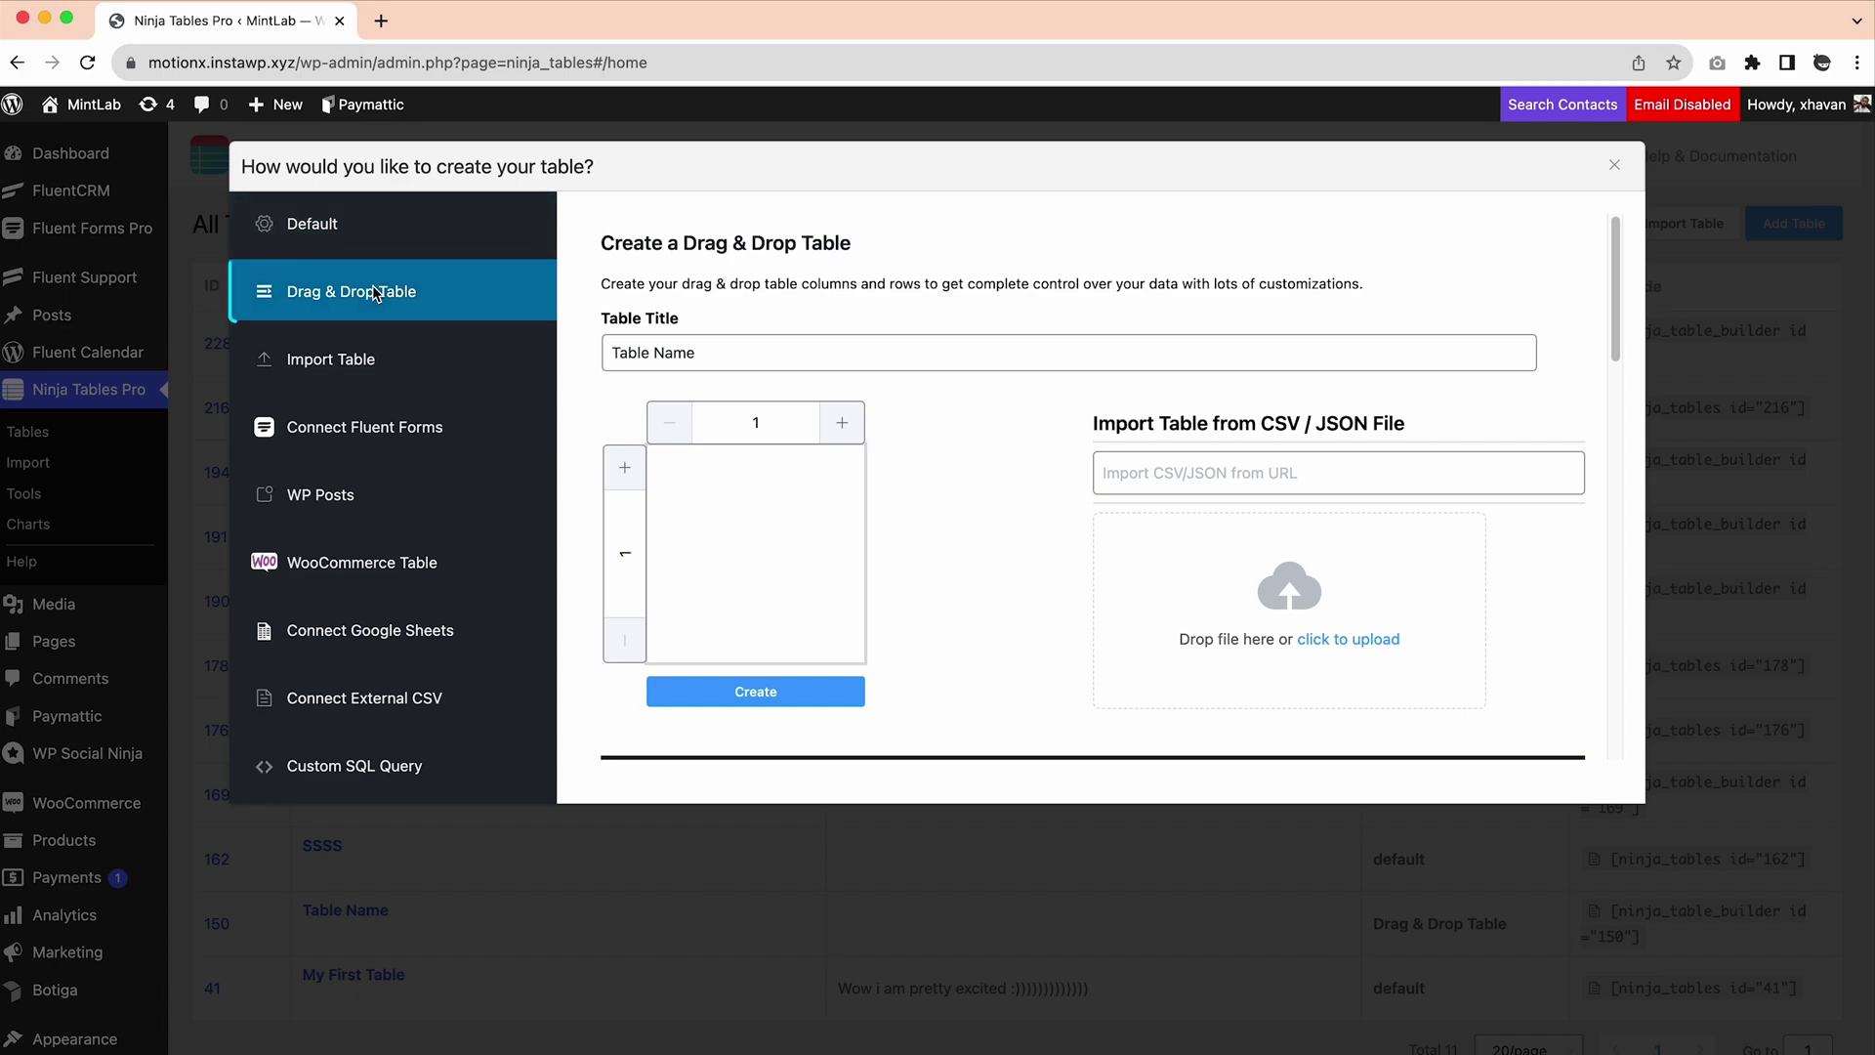
pyautogui.click(1614, 166)
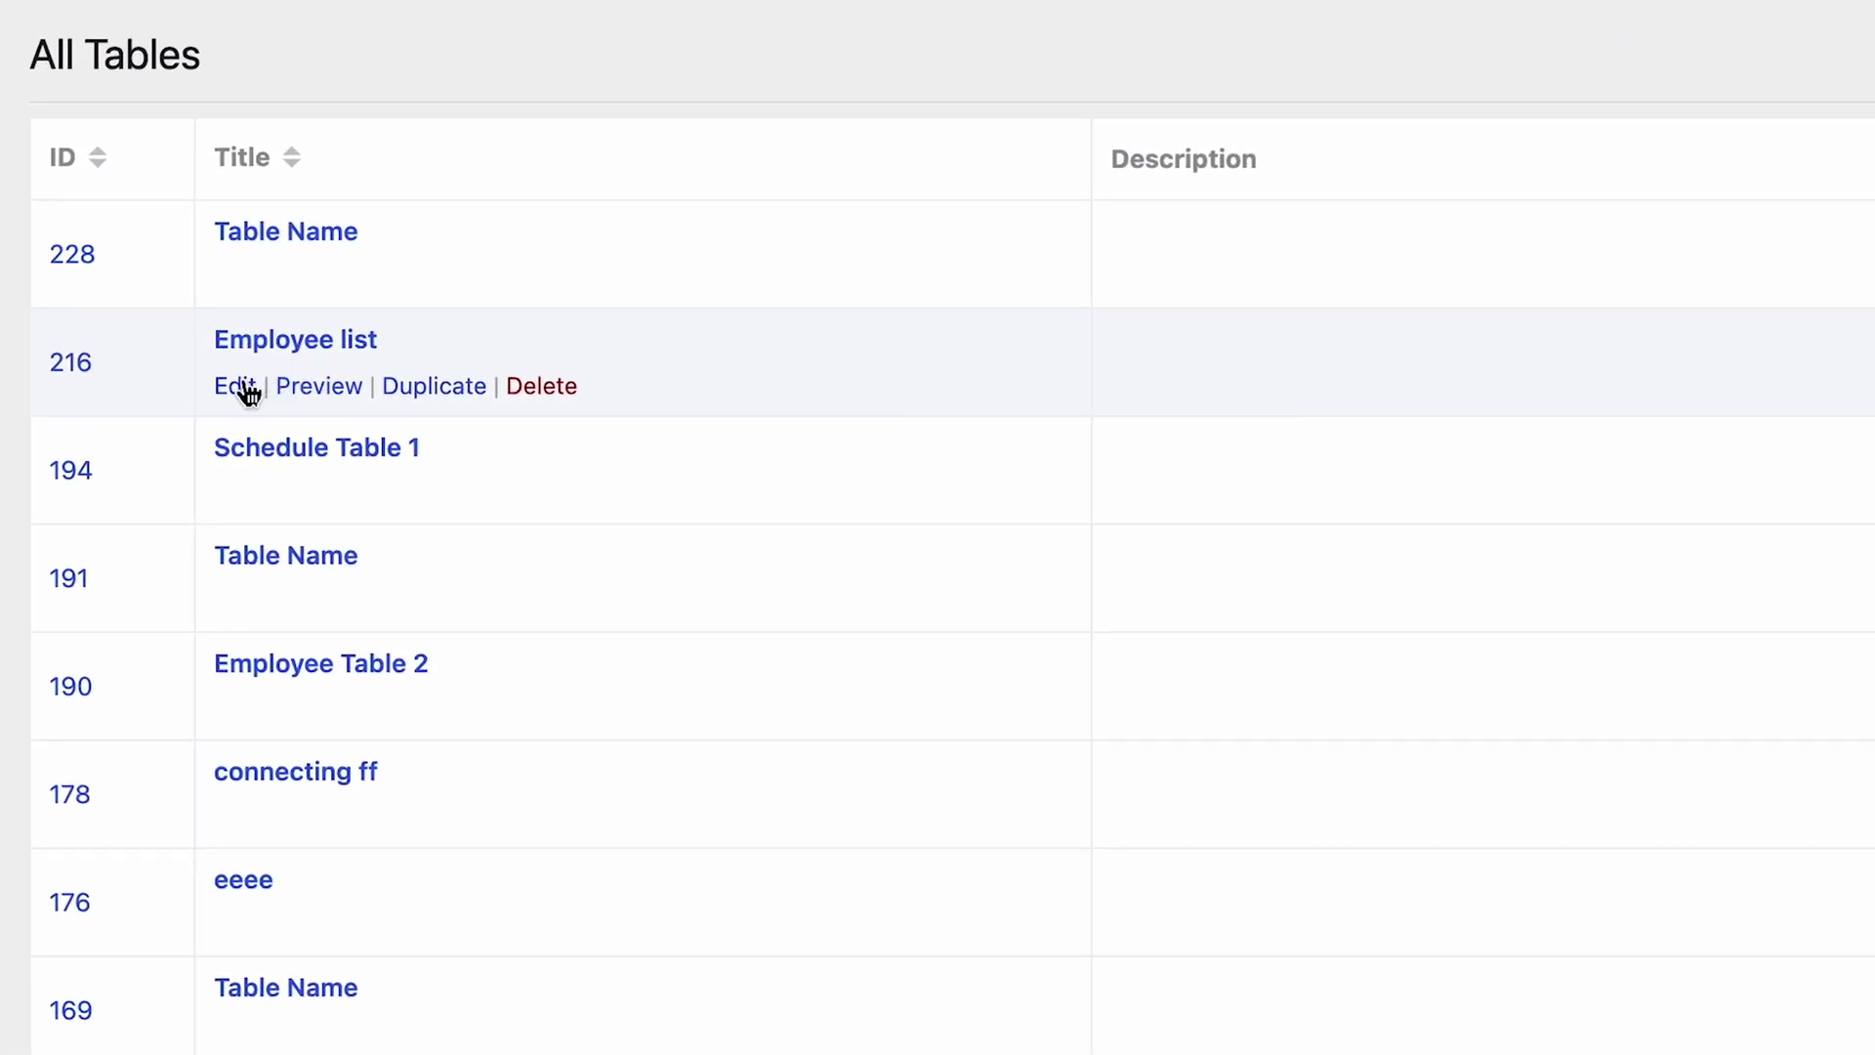
# Step: Keep Employee list's rendering at Advanced Table (Legacy), update the configuration, and return to Table Rows
pyautogui.click(235, 388)
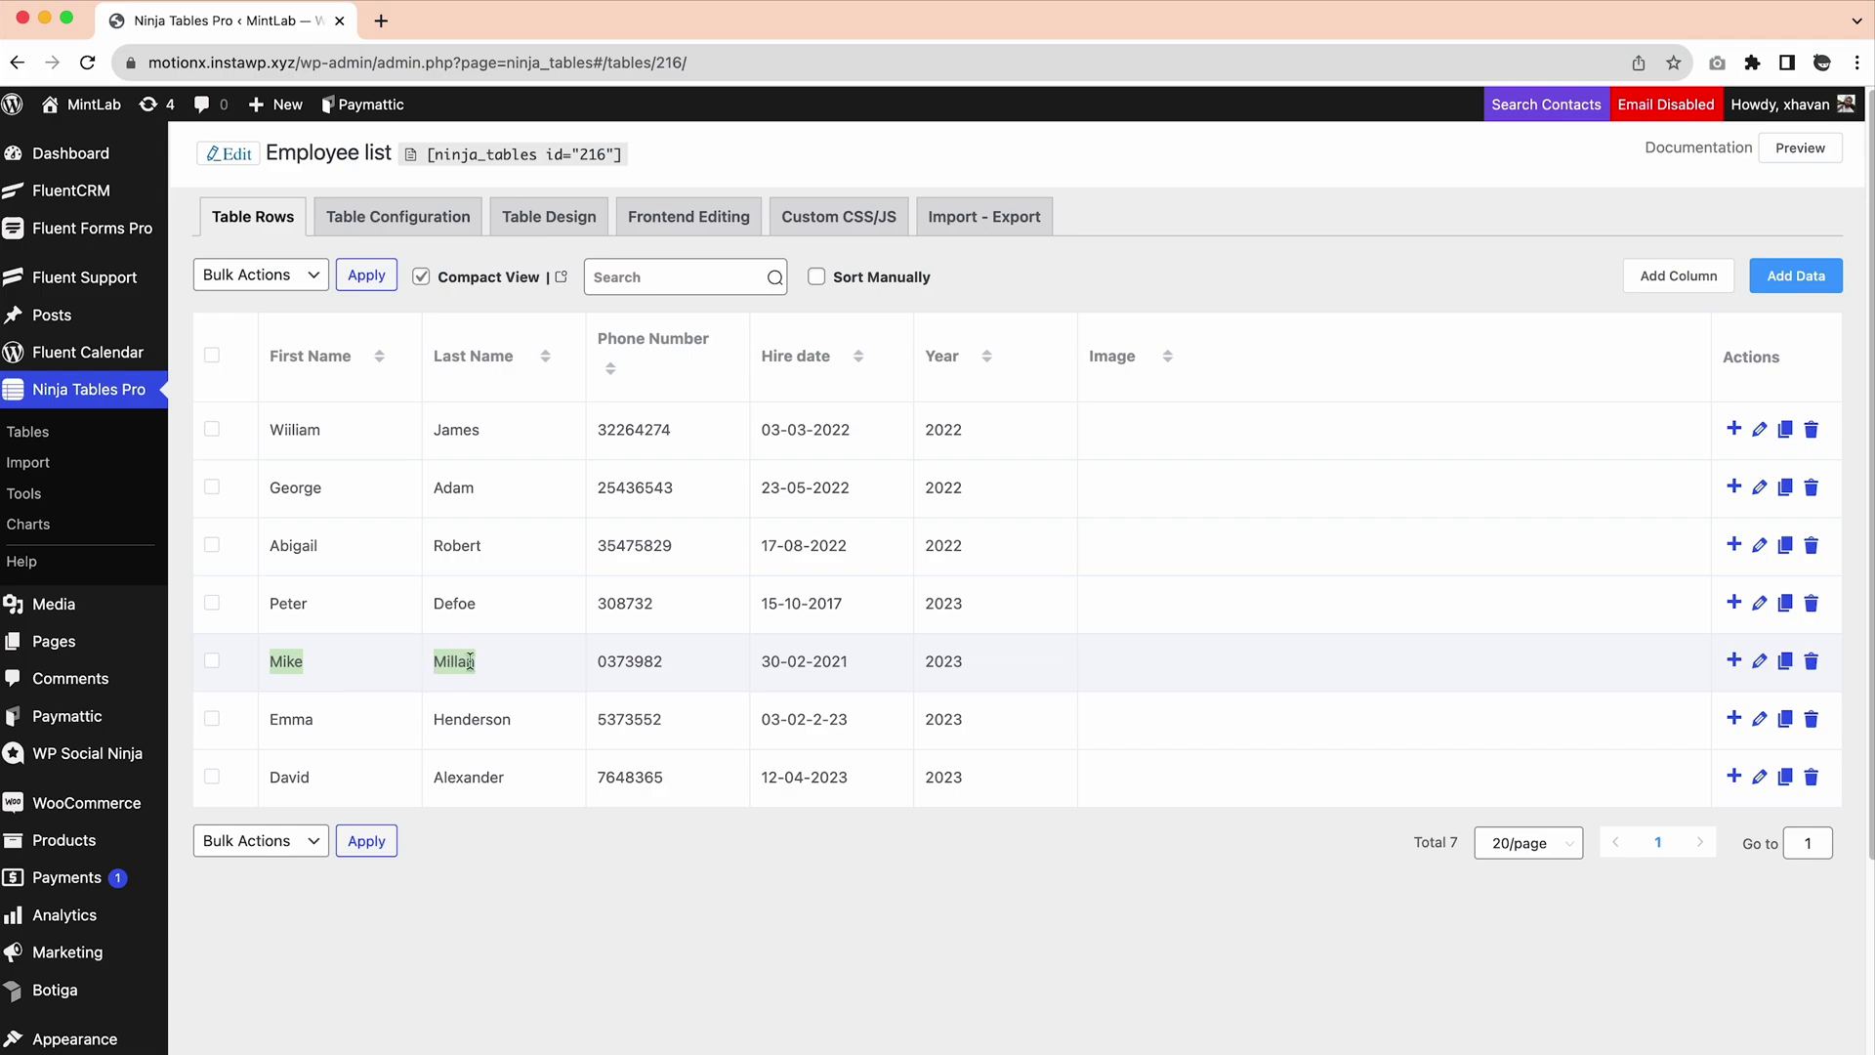
pyautogui.click(396, 228)
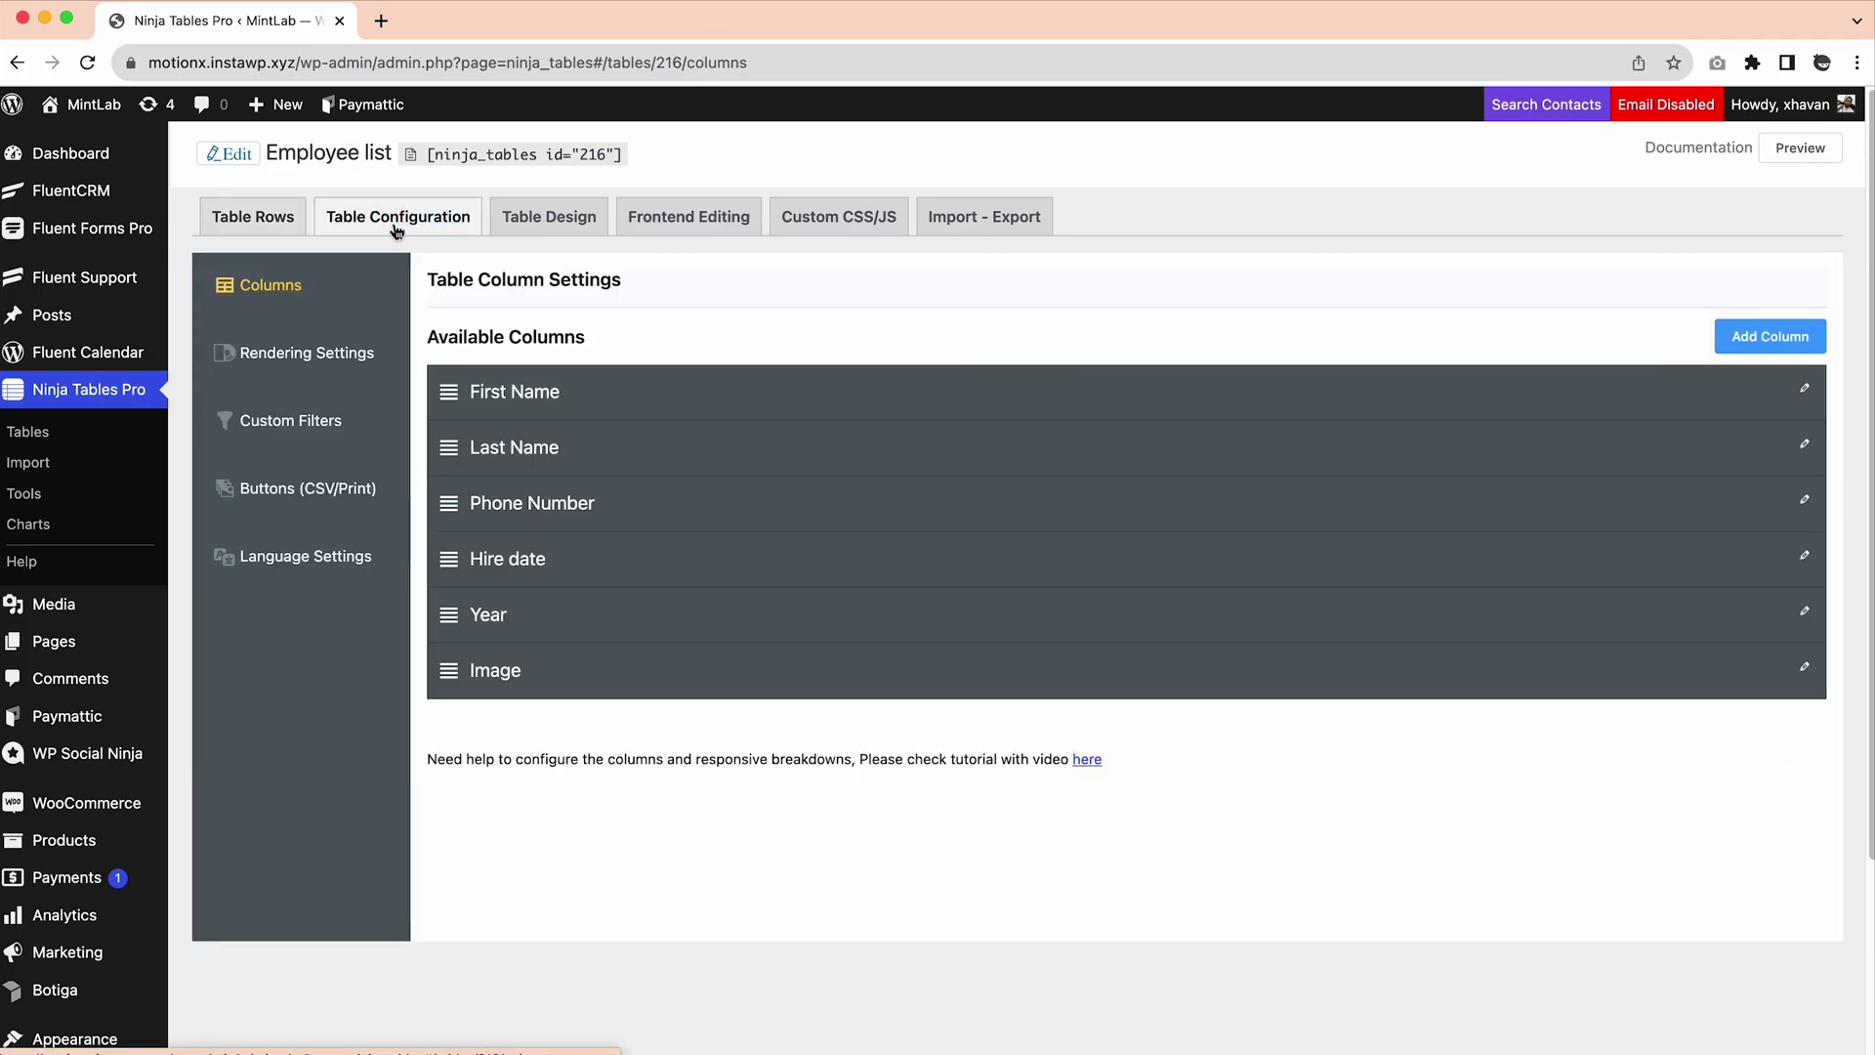
pyautogui.click(317, 366)
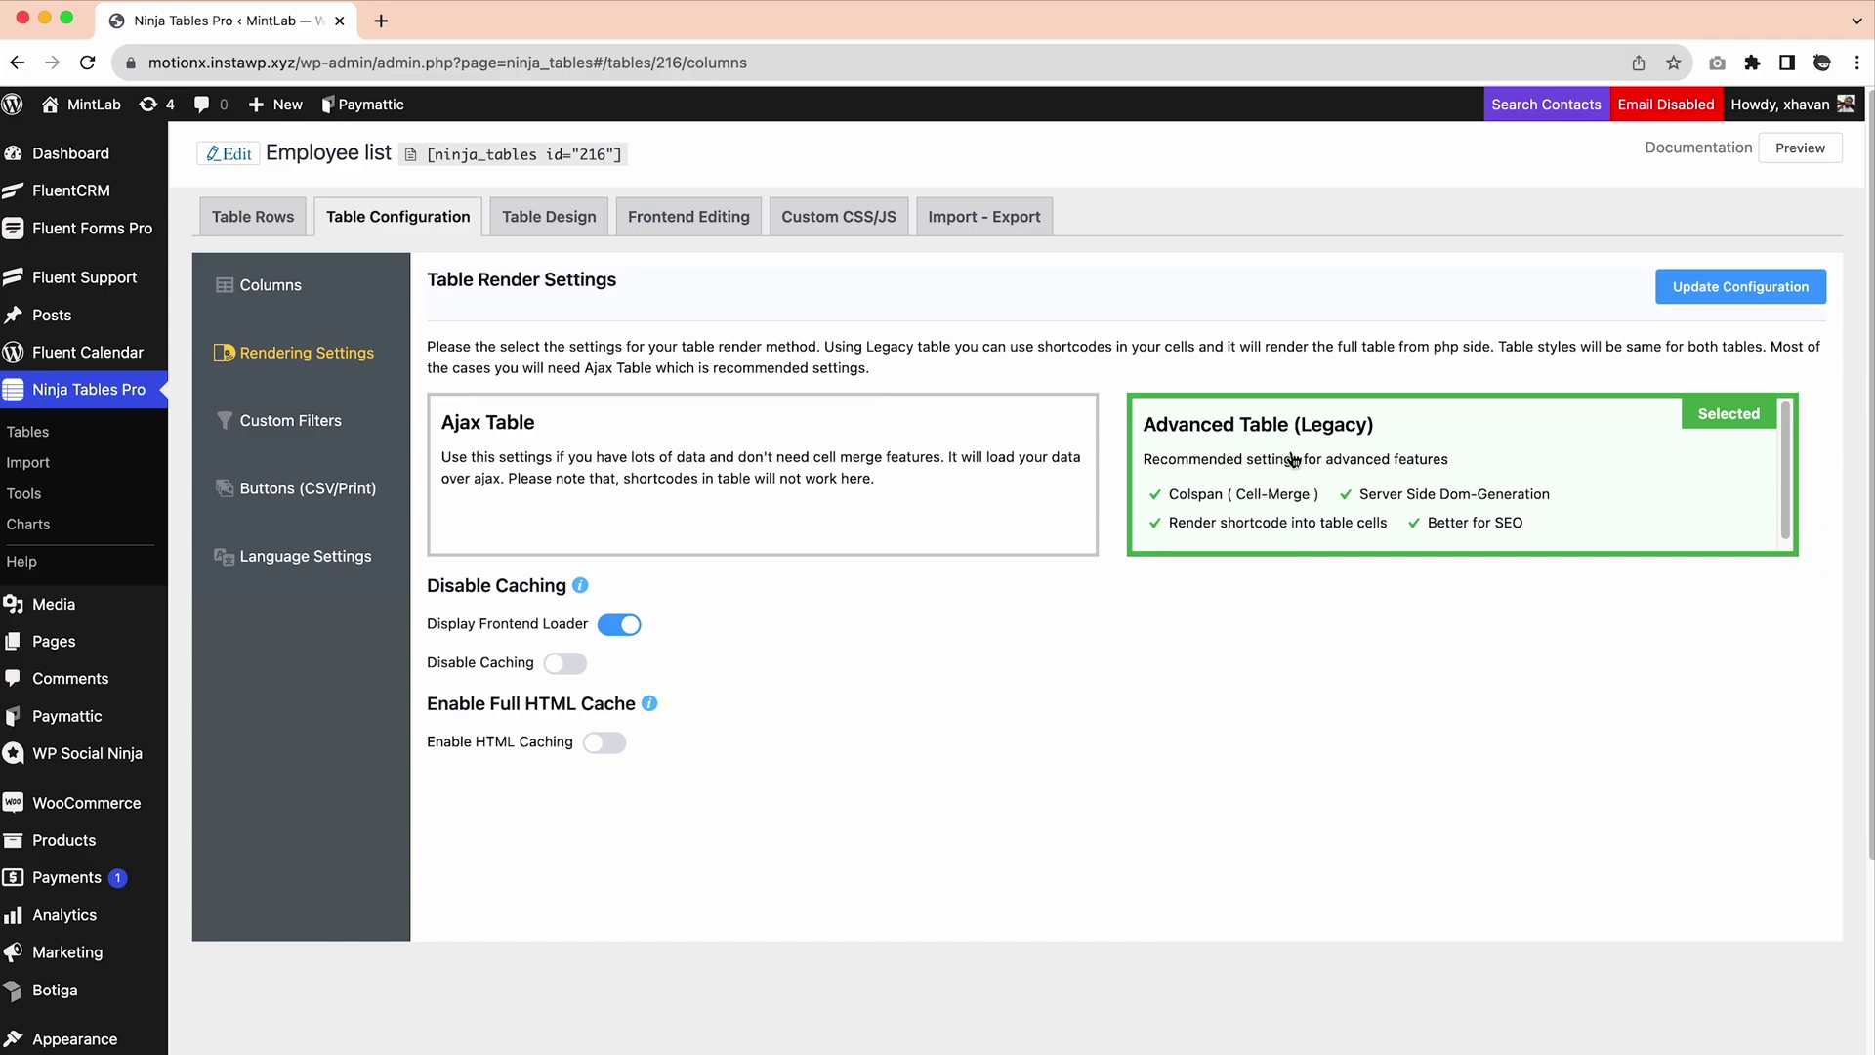
pyautogui.click(1734, 301)
pyautogui.click(256, 217)
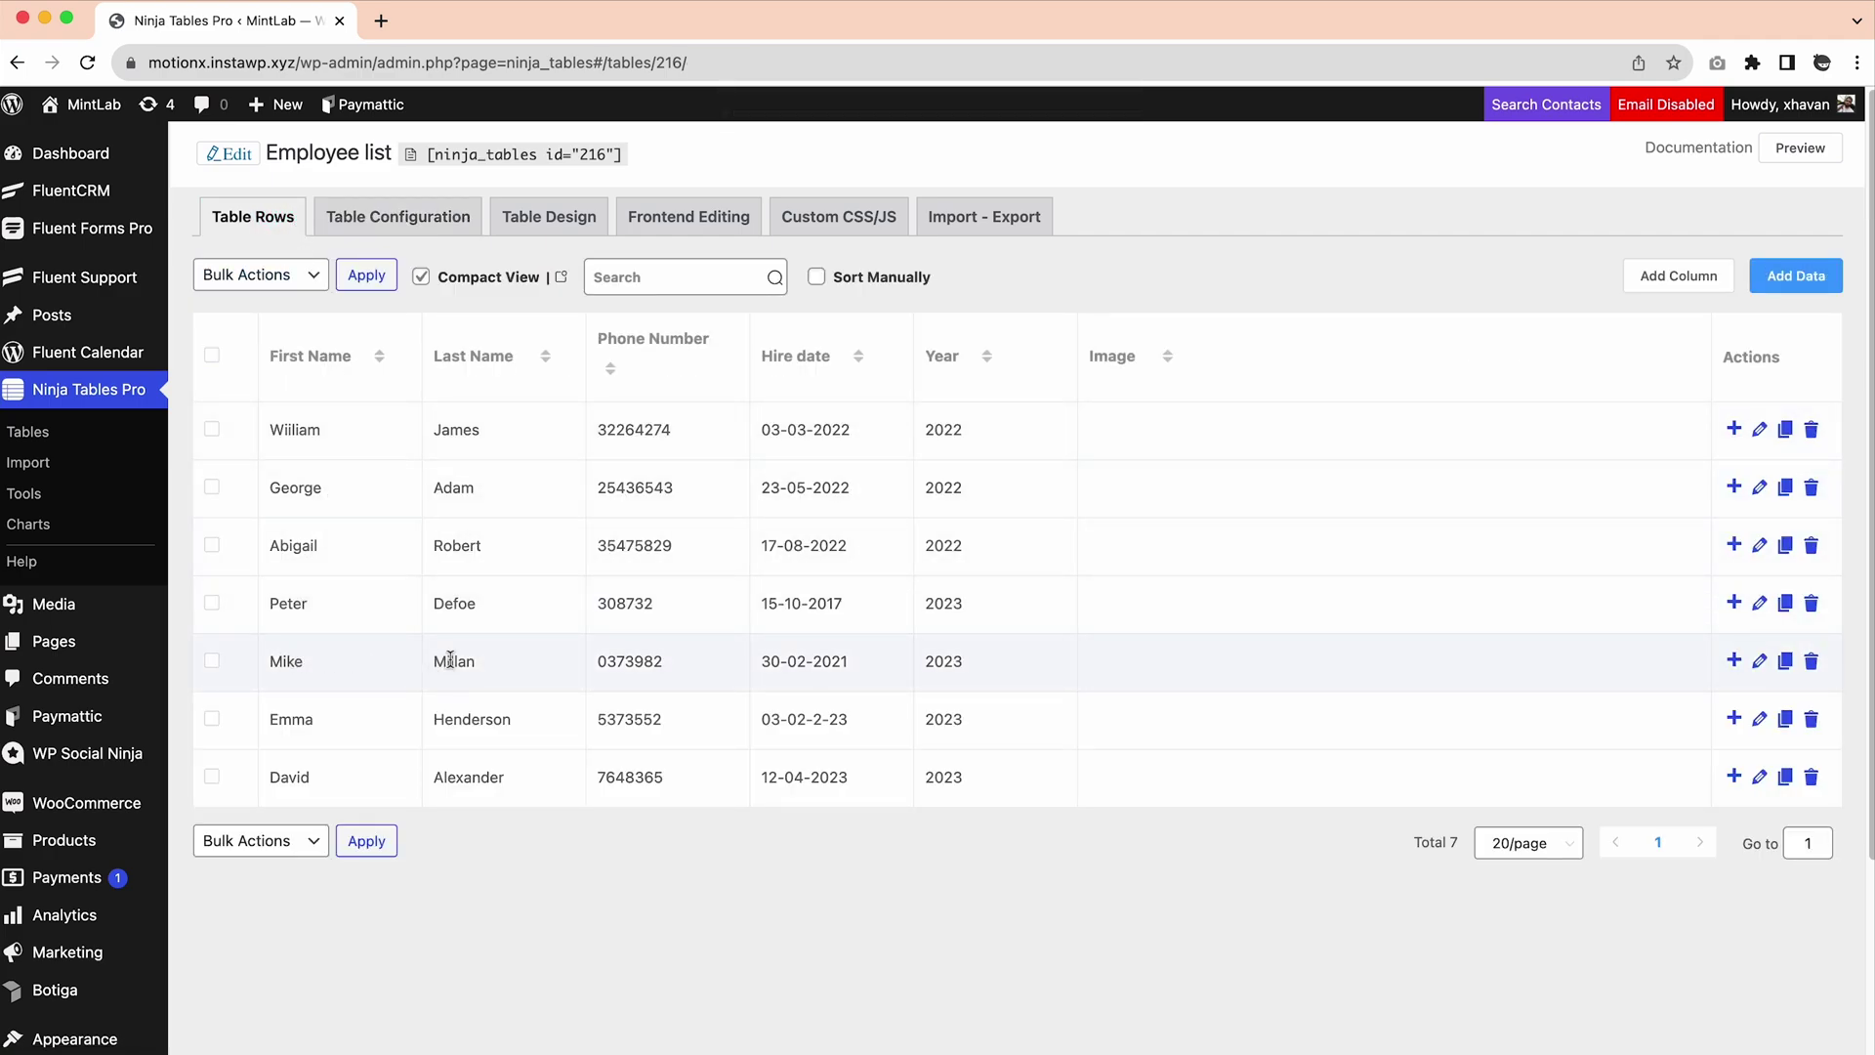
# Step: Set Mike's and Peter's last names to #colspan#, rename Mike 'Mike Millan jr.', and preview
pyautogui.doubleClick(449, 660)
pyautogui.write('#colspan#')
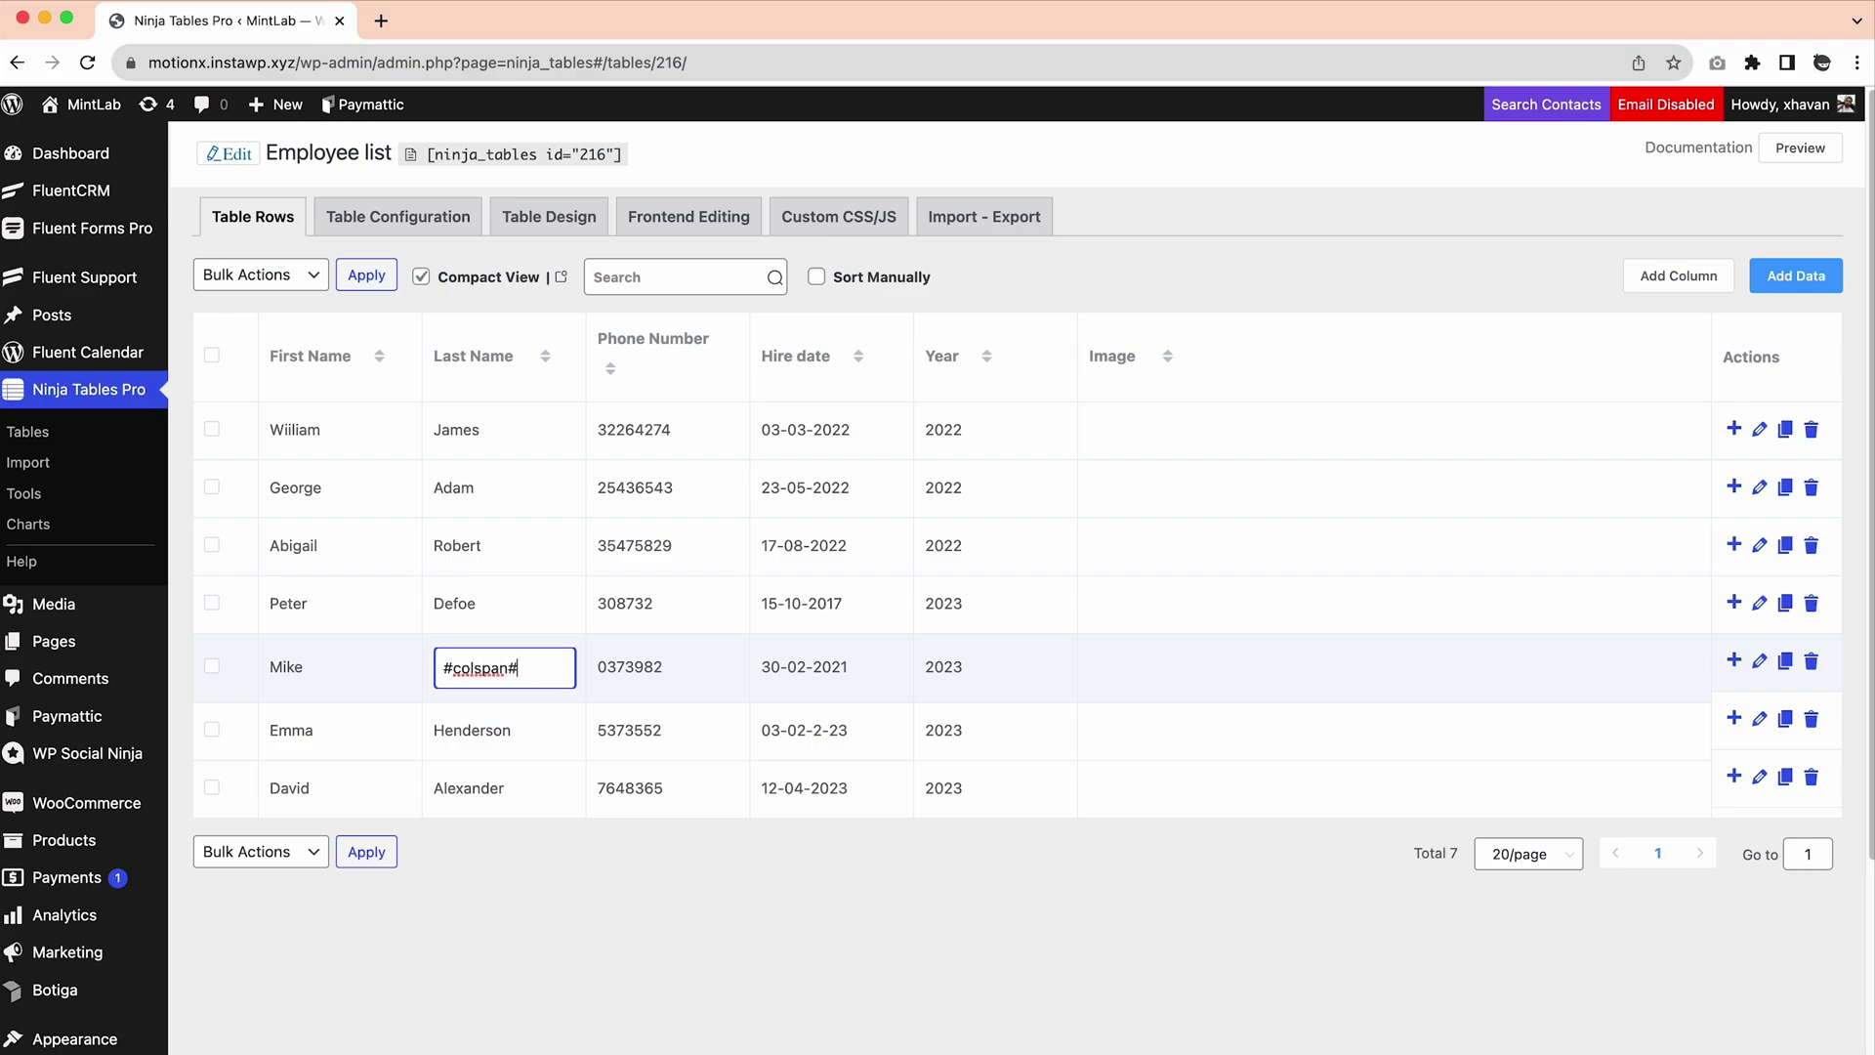
pyautogui.press('Return')
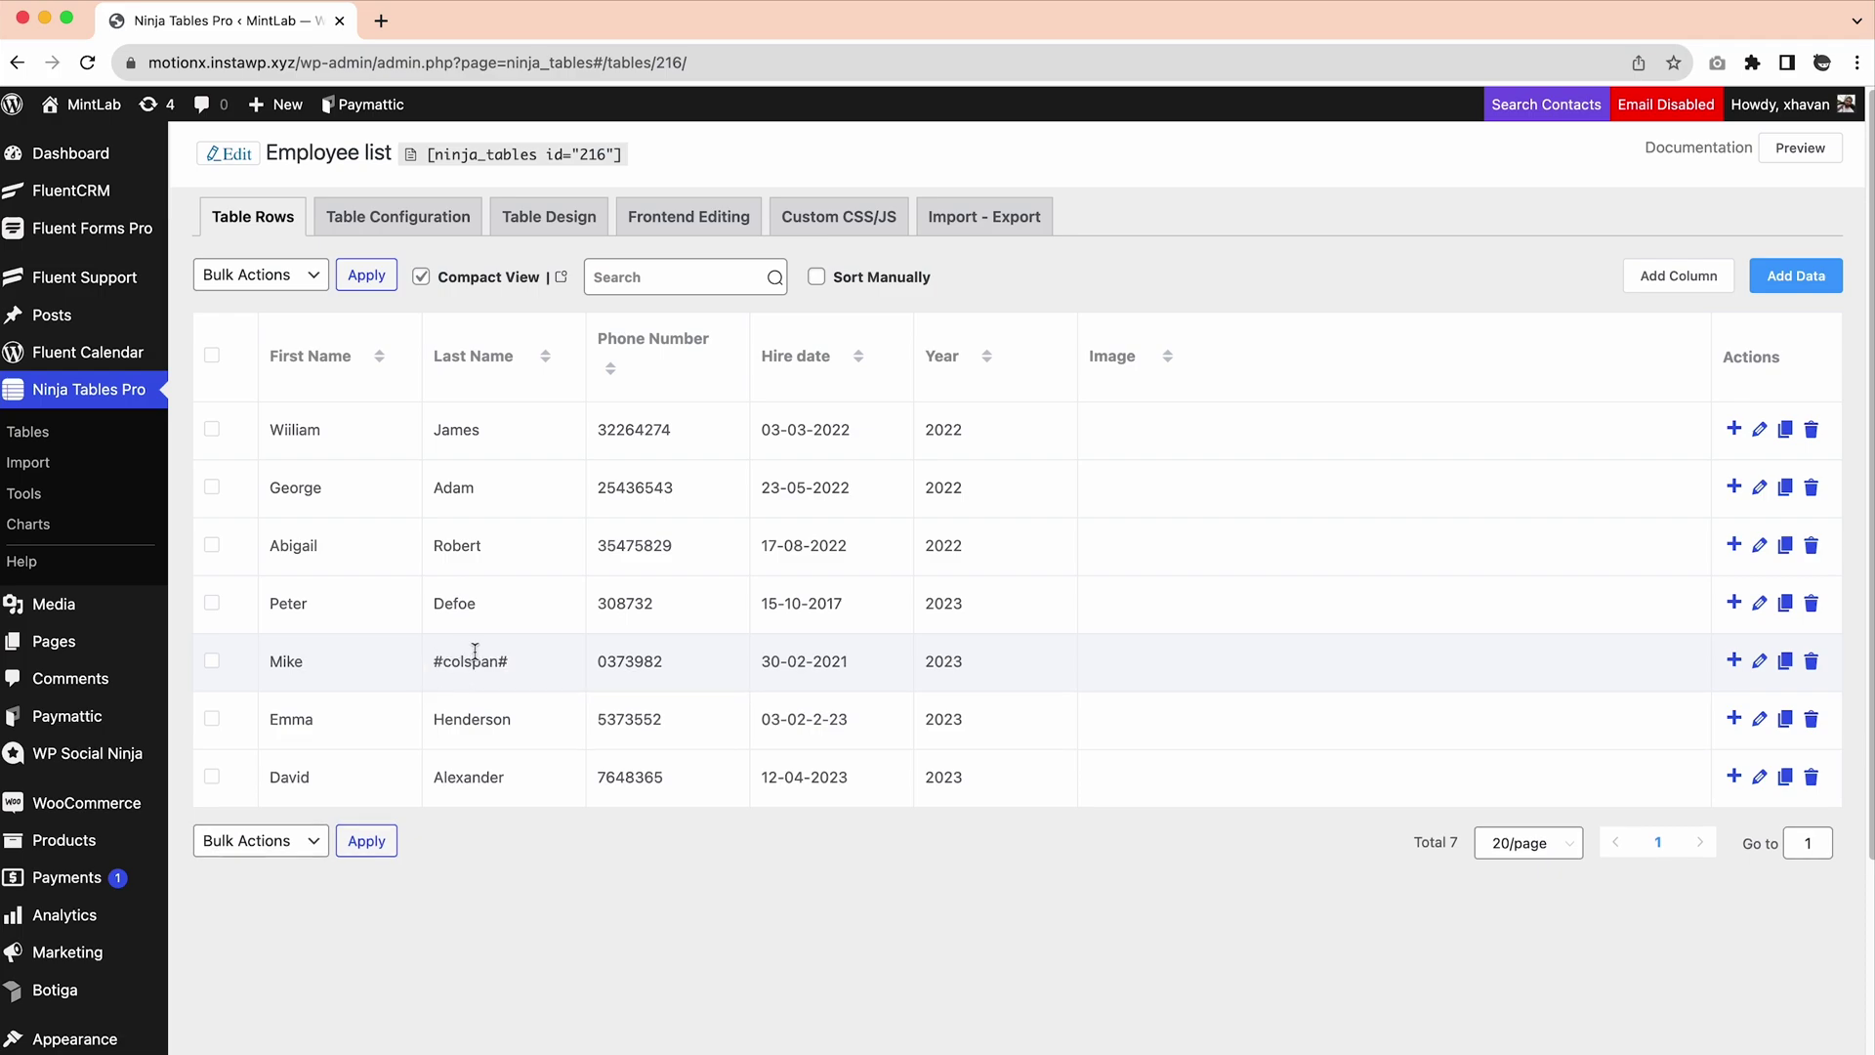
pyautogui.doubleClick(321, 666)
pyautogui.write('.')
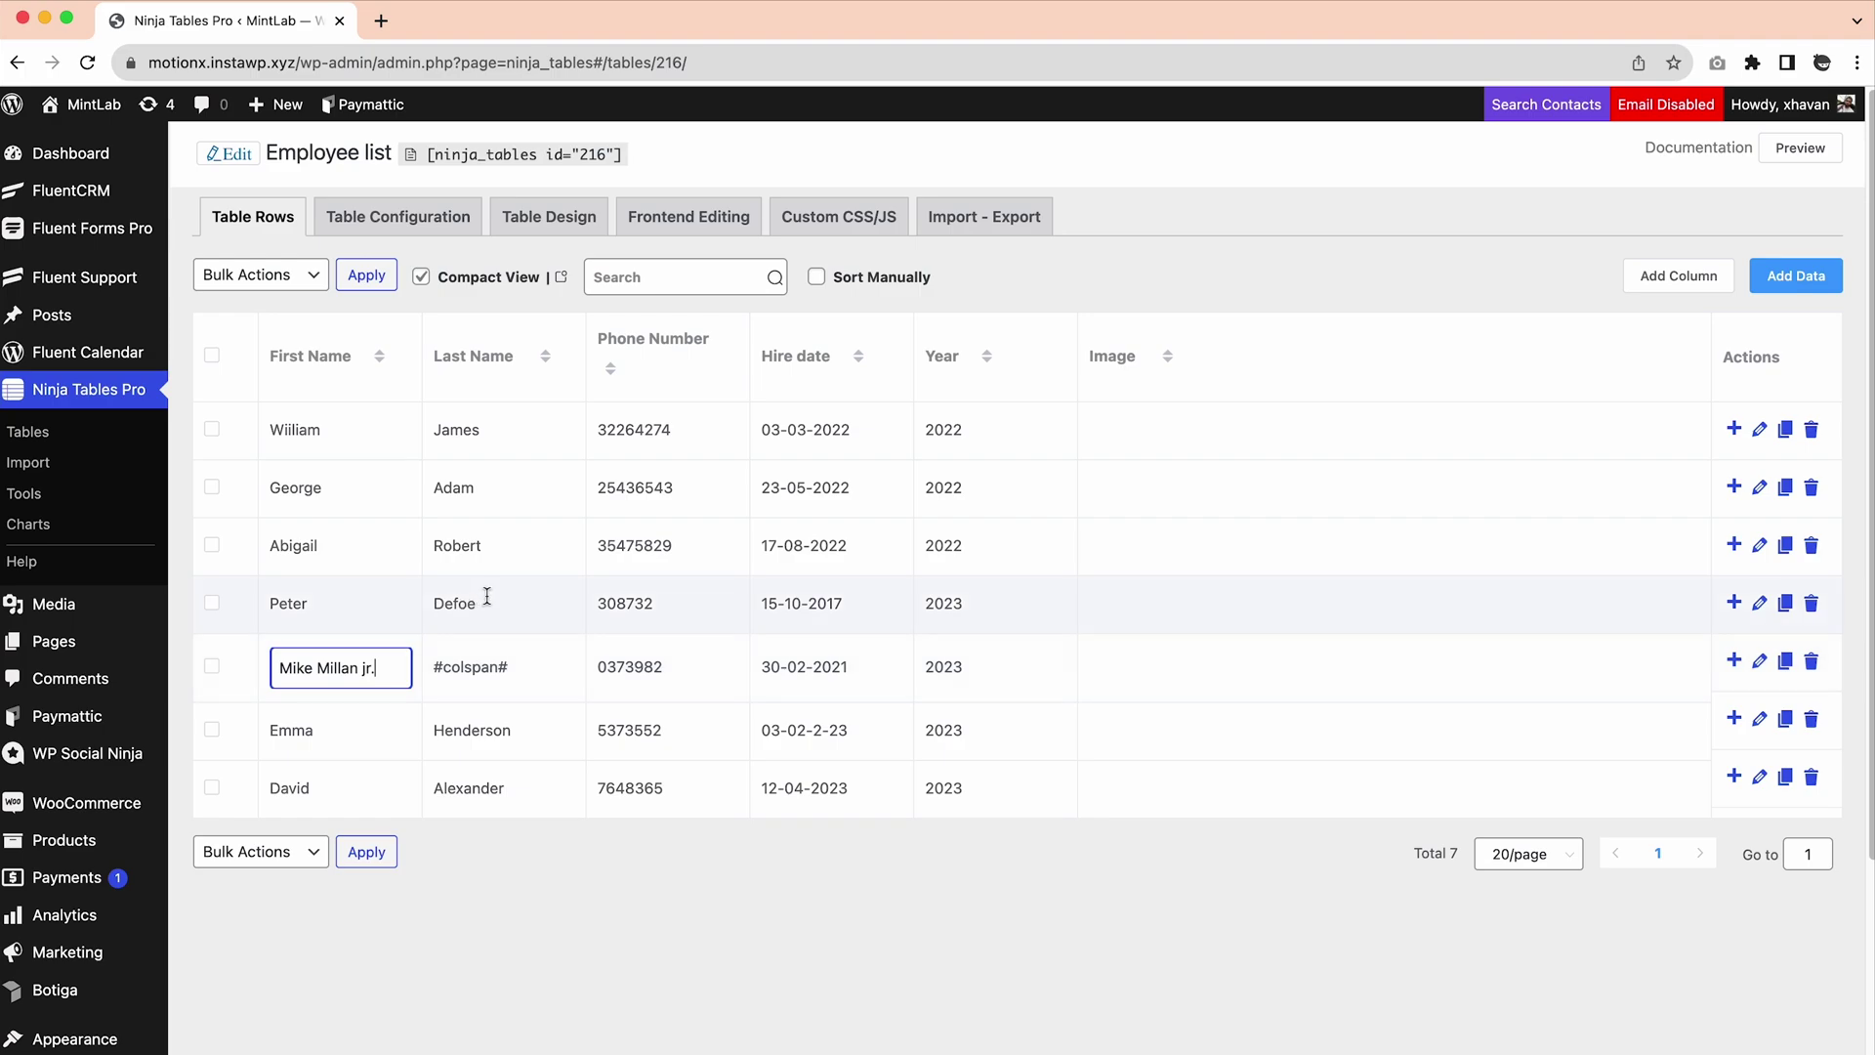
pyautogui.doubleClick(486, 602)
pyautogui.write('#colspan#')
pyautogui.press('Return')
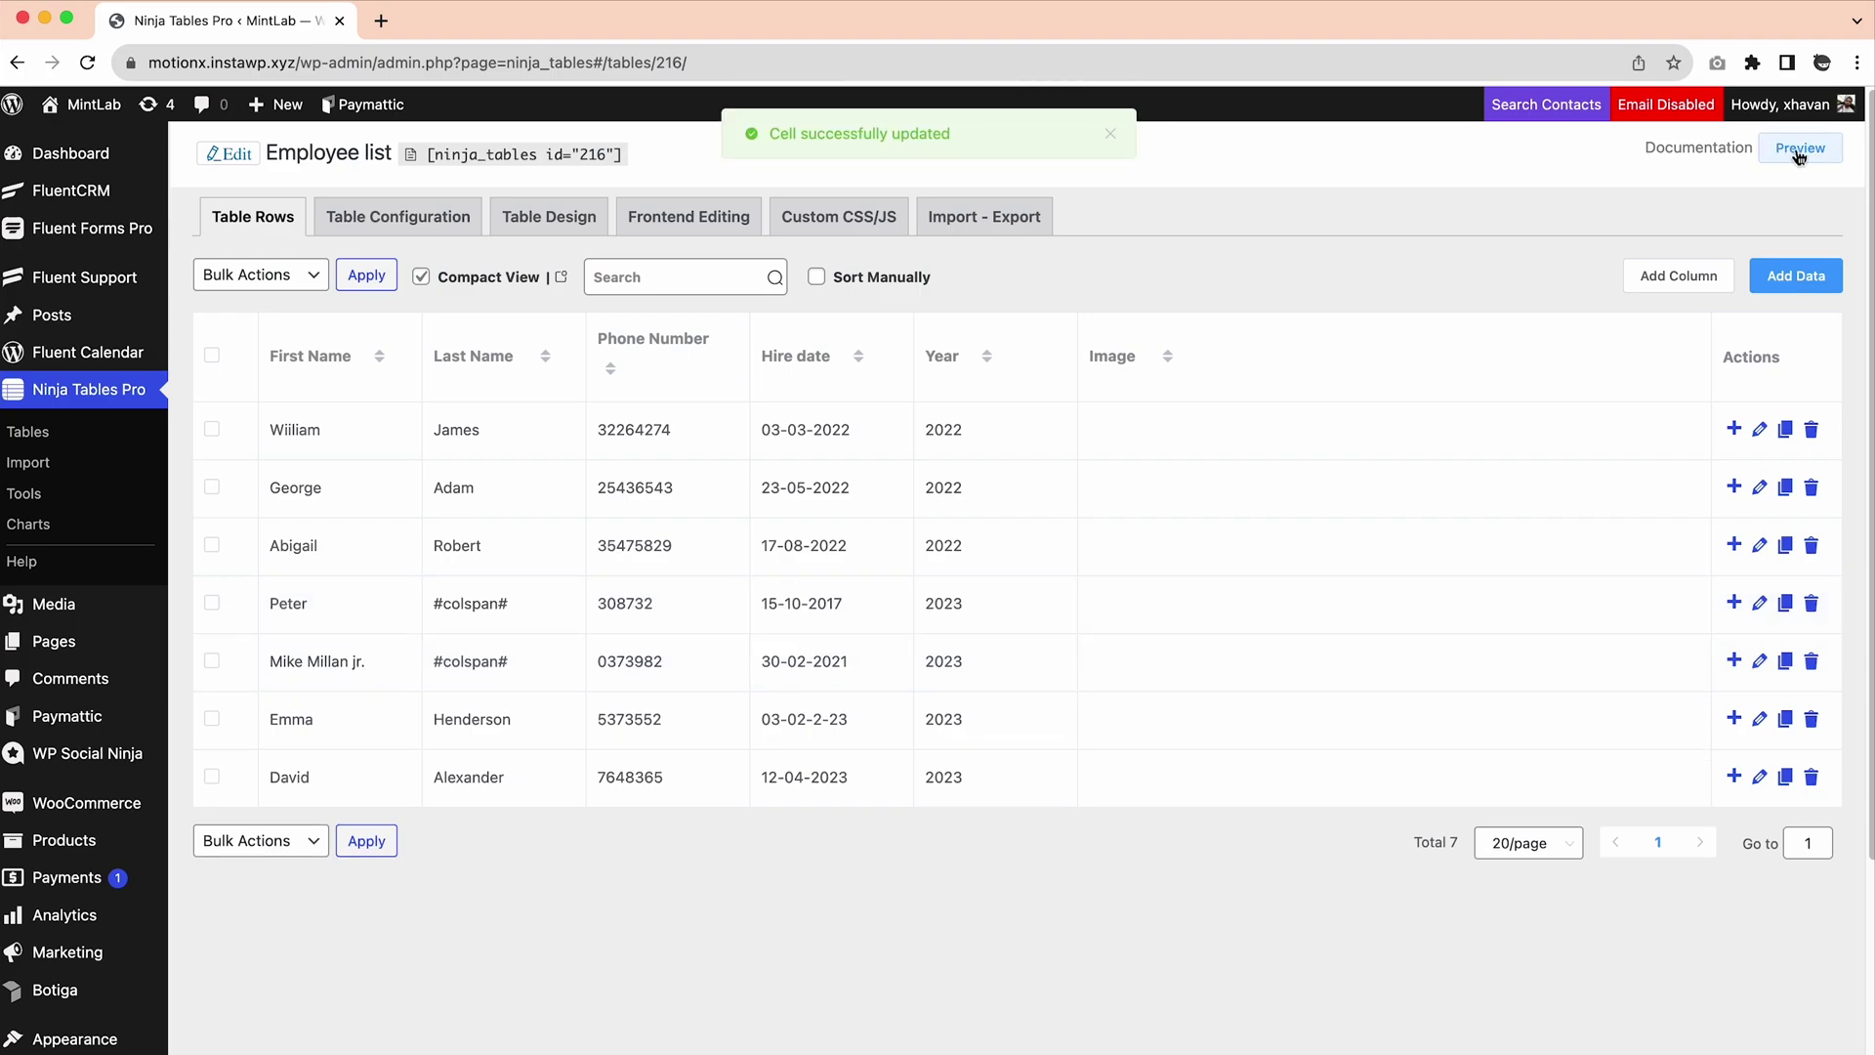
pyautogui.click(1800, 147)
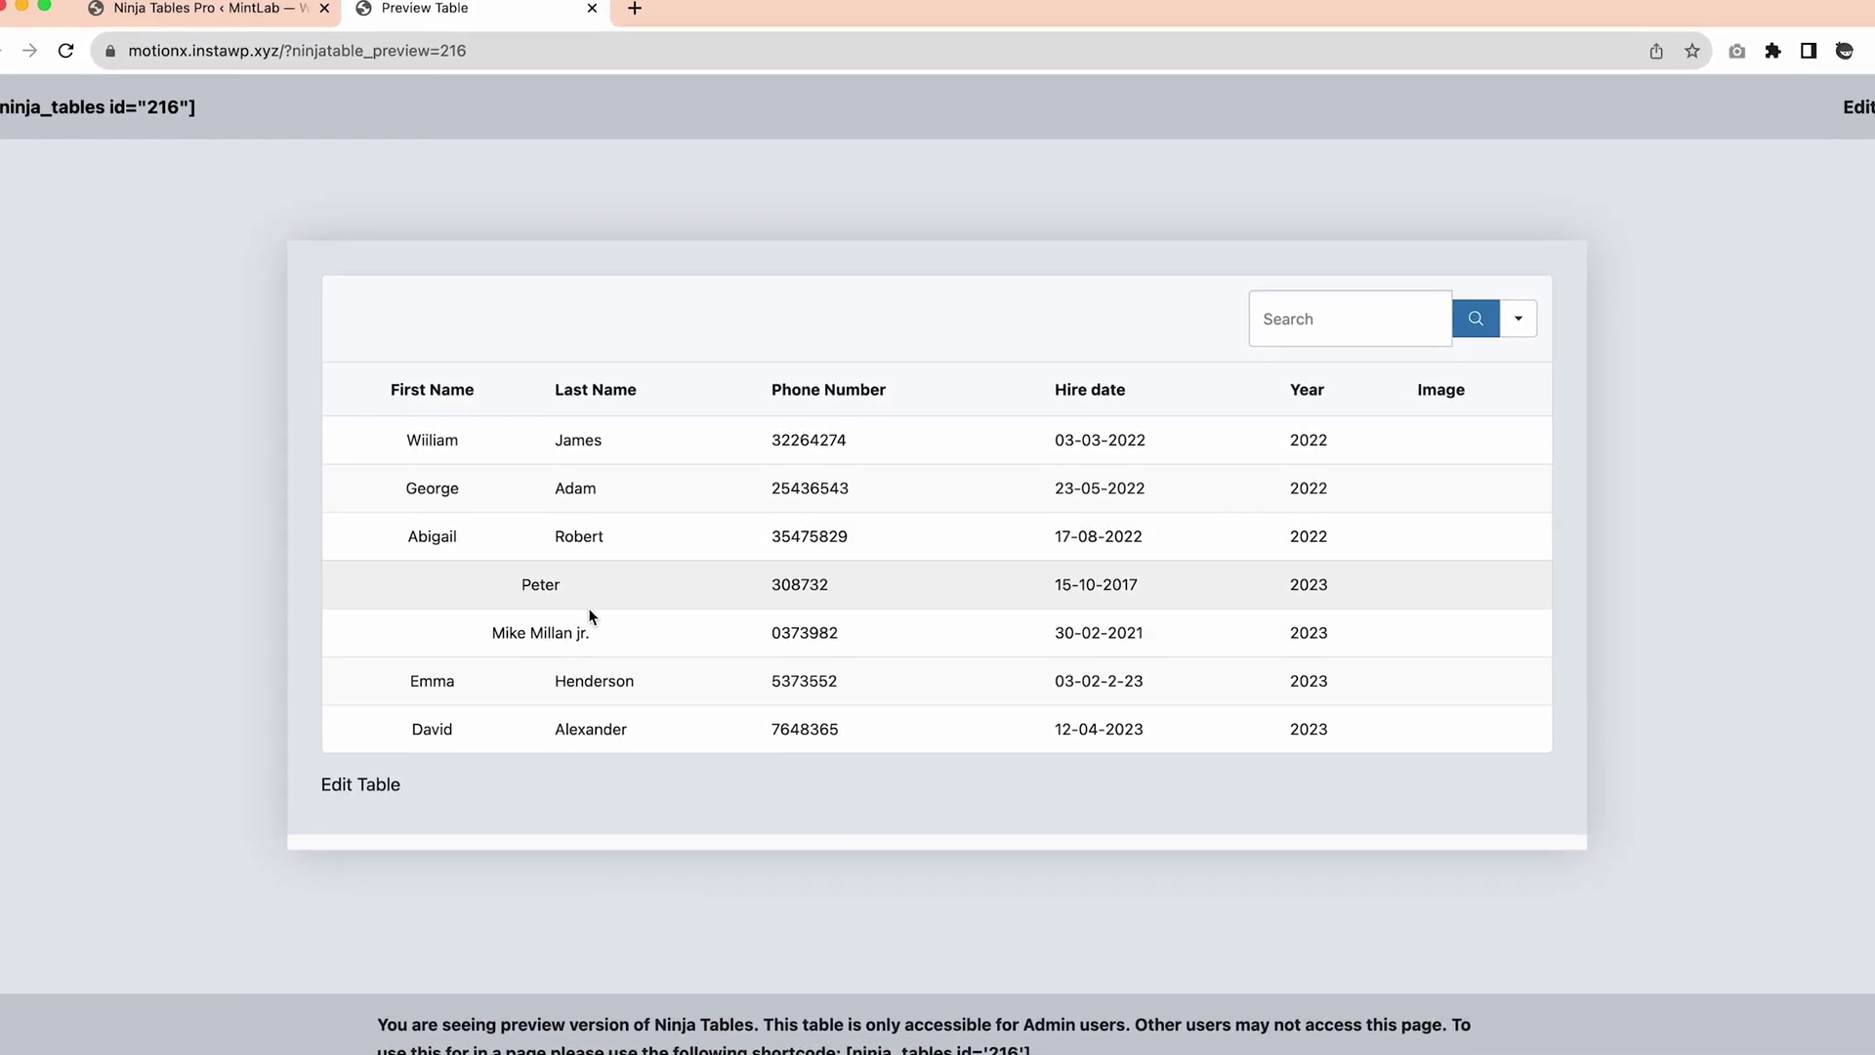
pyautogui.doubleClick(515, 590)
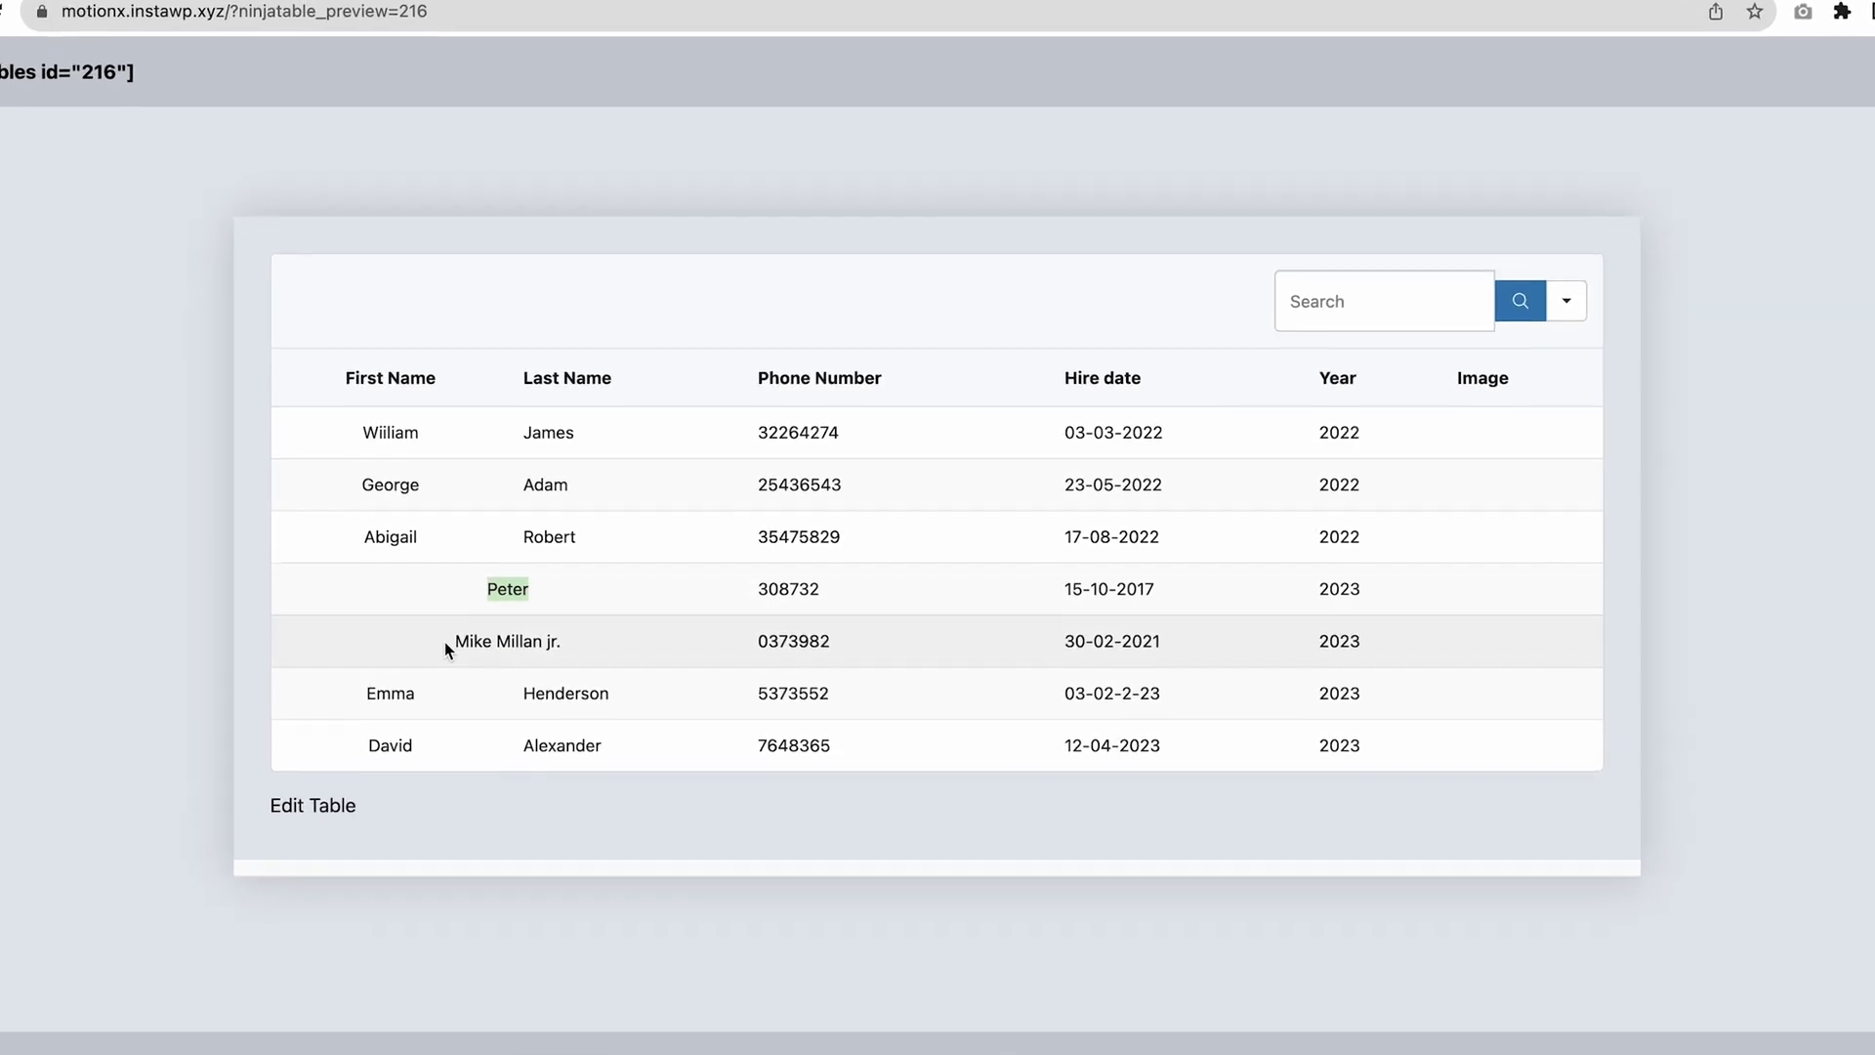
pyautogui.moveTo(445, 646); pyautogui.dragTo(605, 648)
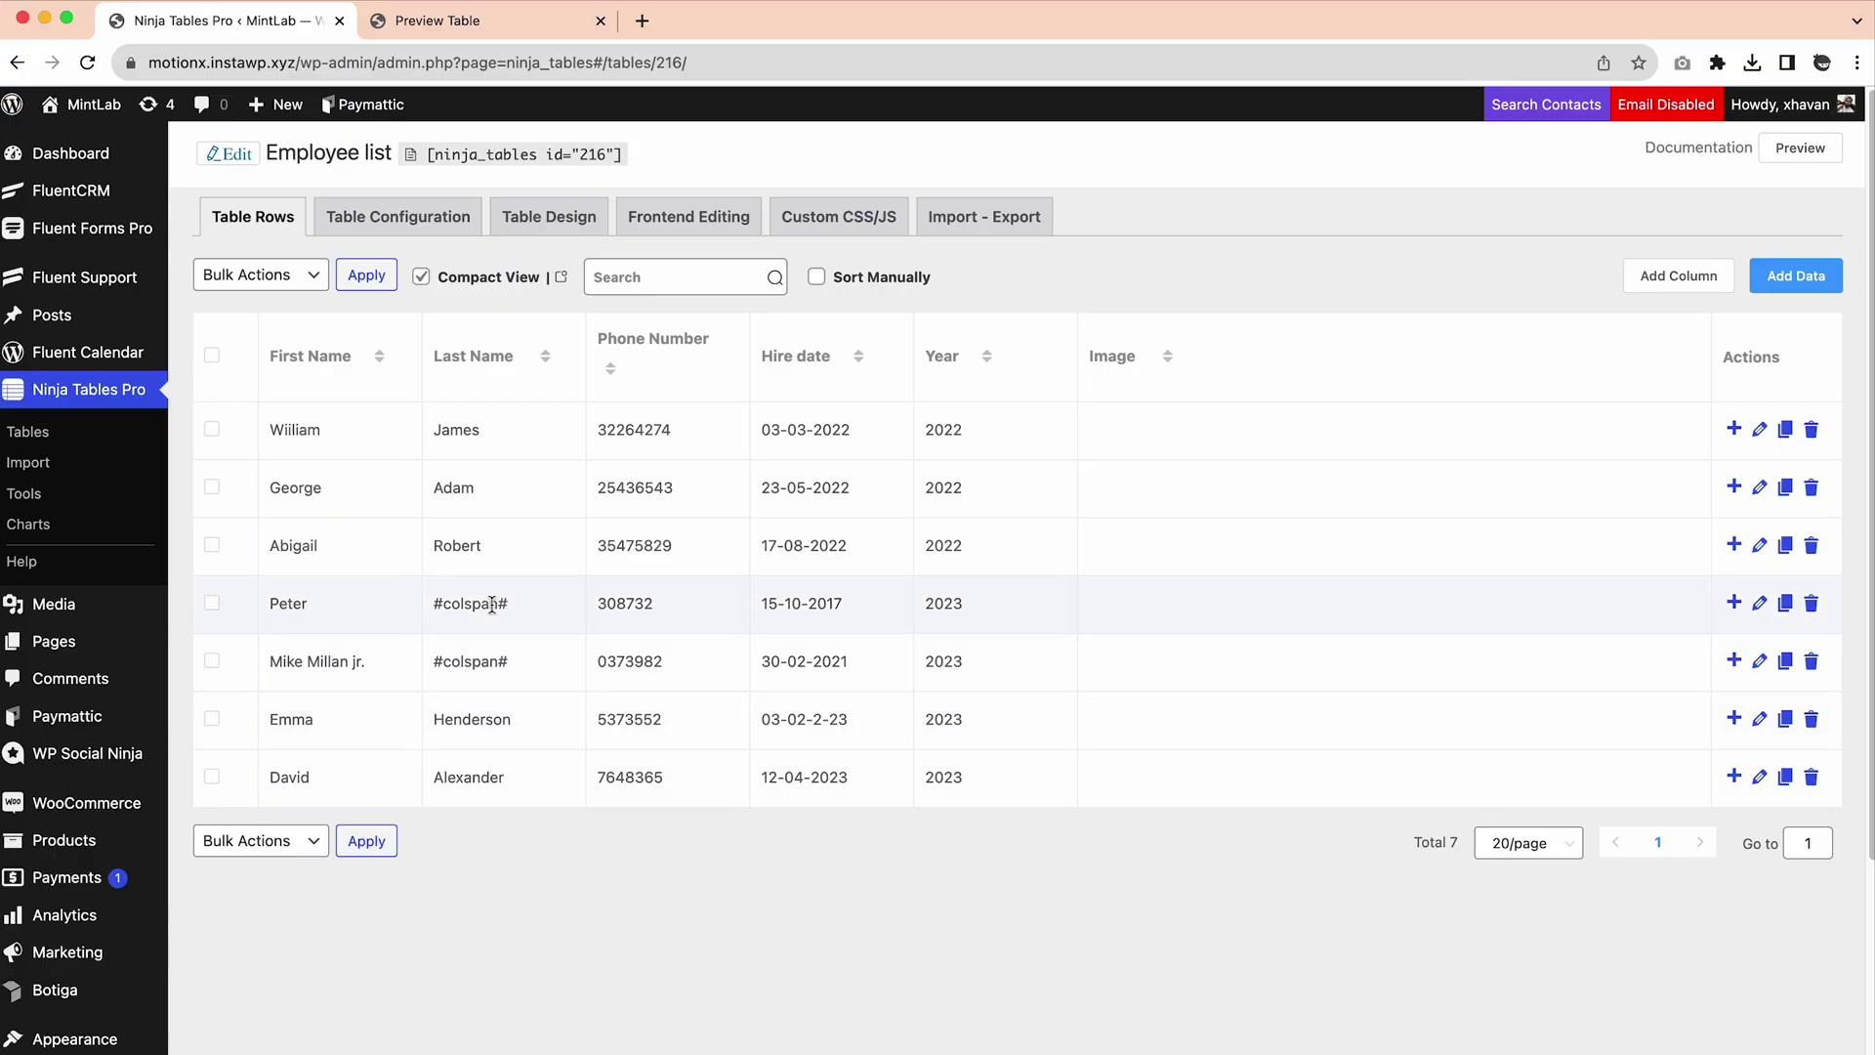
pyautogui.doubleClick(492, 607)
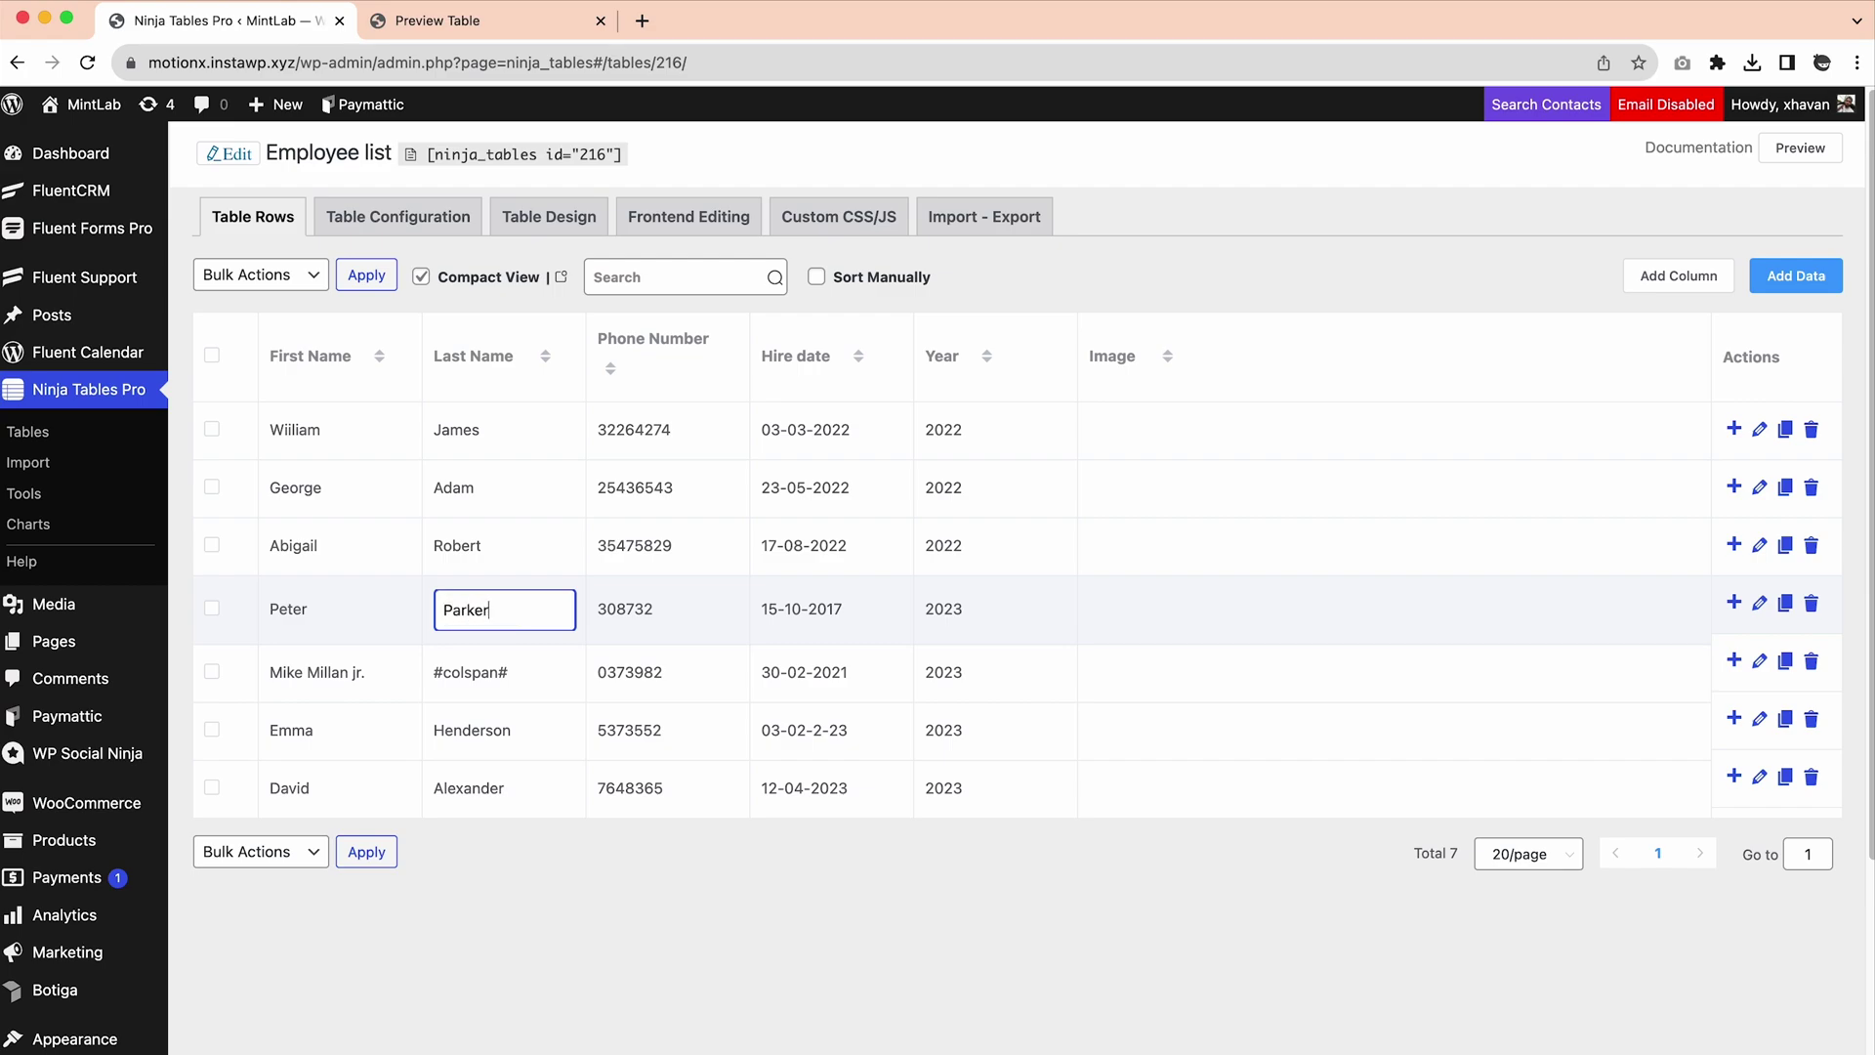
# Step: Save Parker as Peter's last name, confirm it in the preview, and create from Comparison Table Three
pyautogui.click(545, 881)
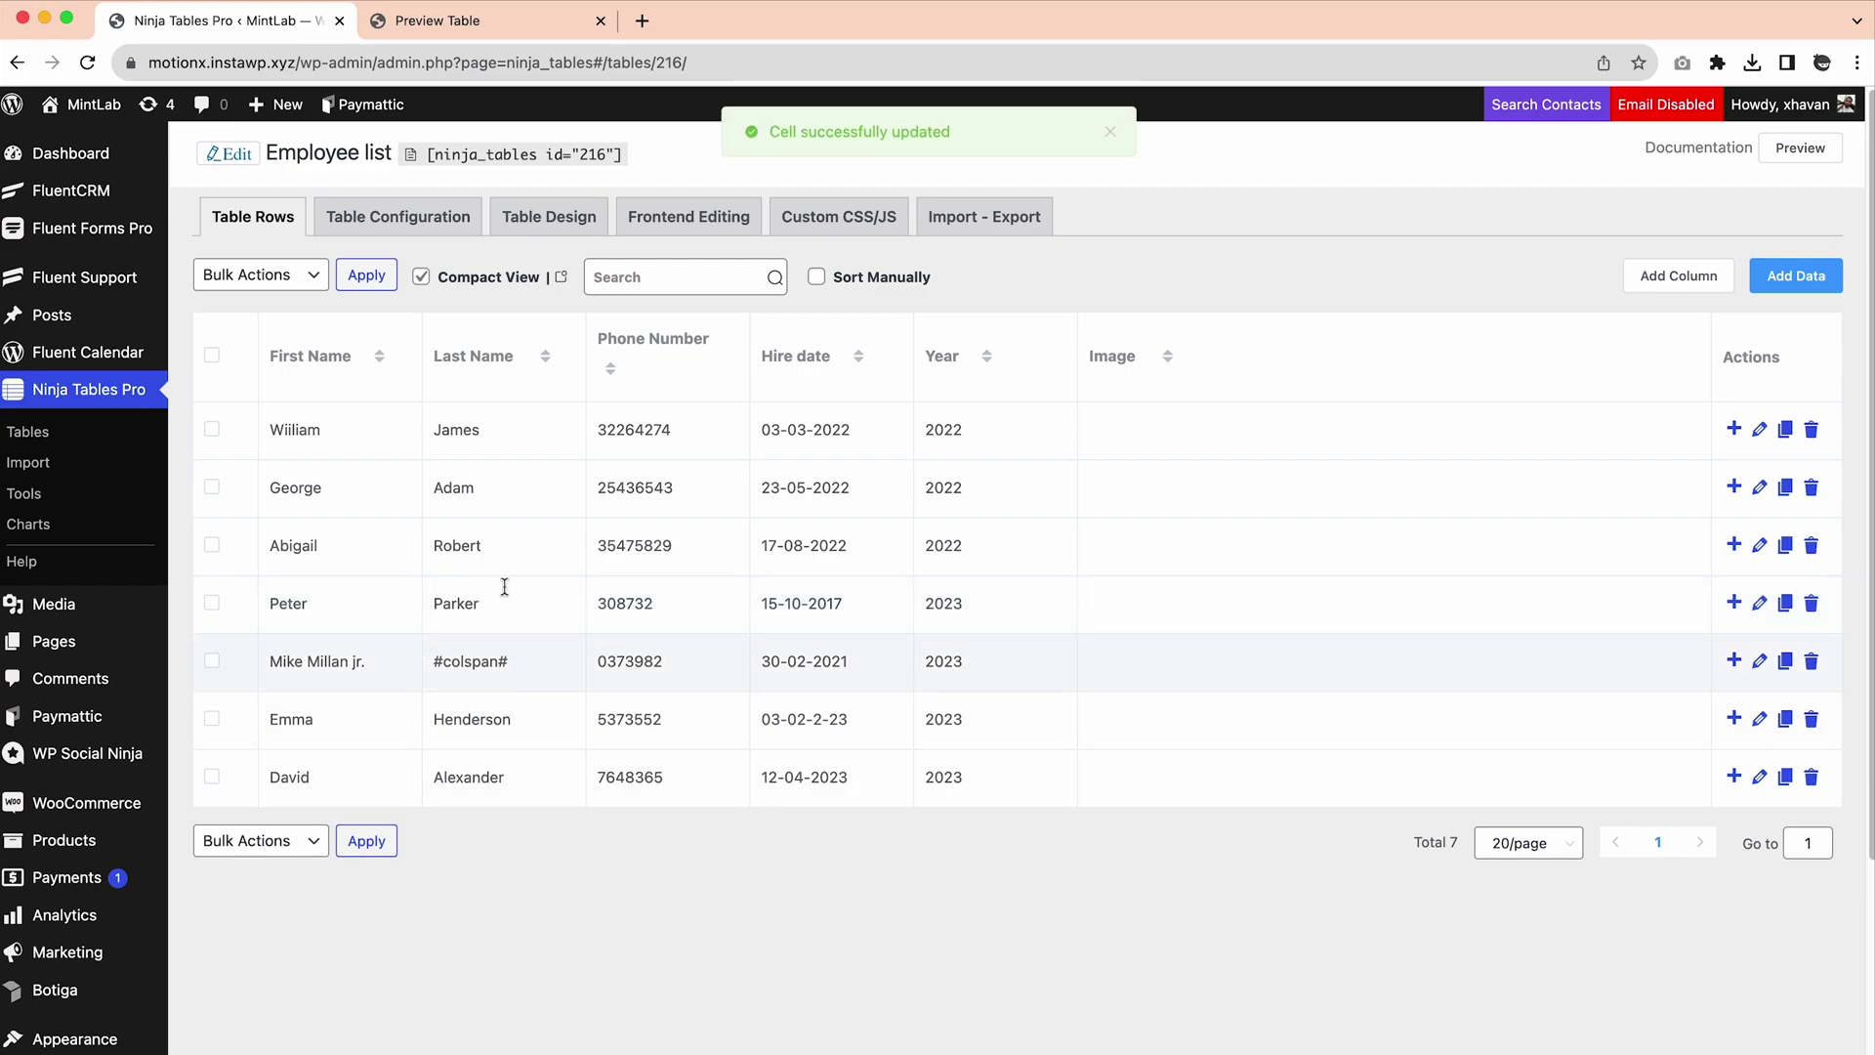
pyautogui.click(487, 28)
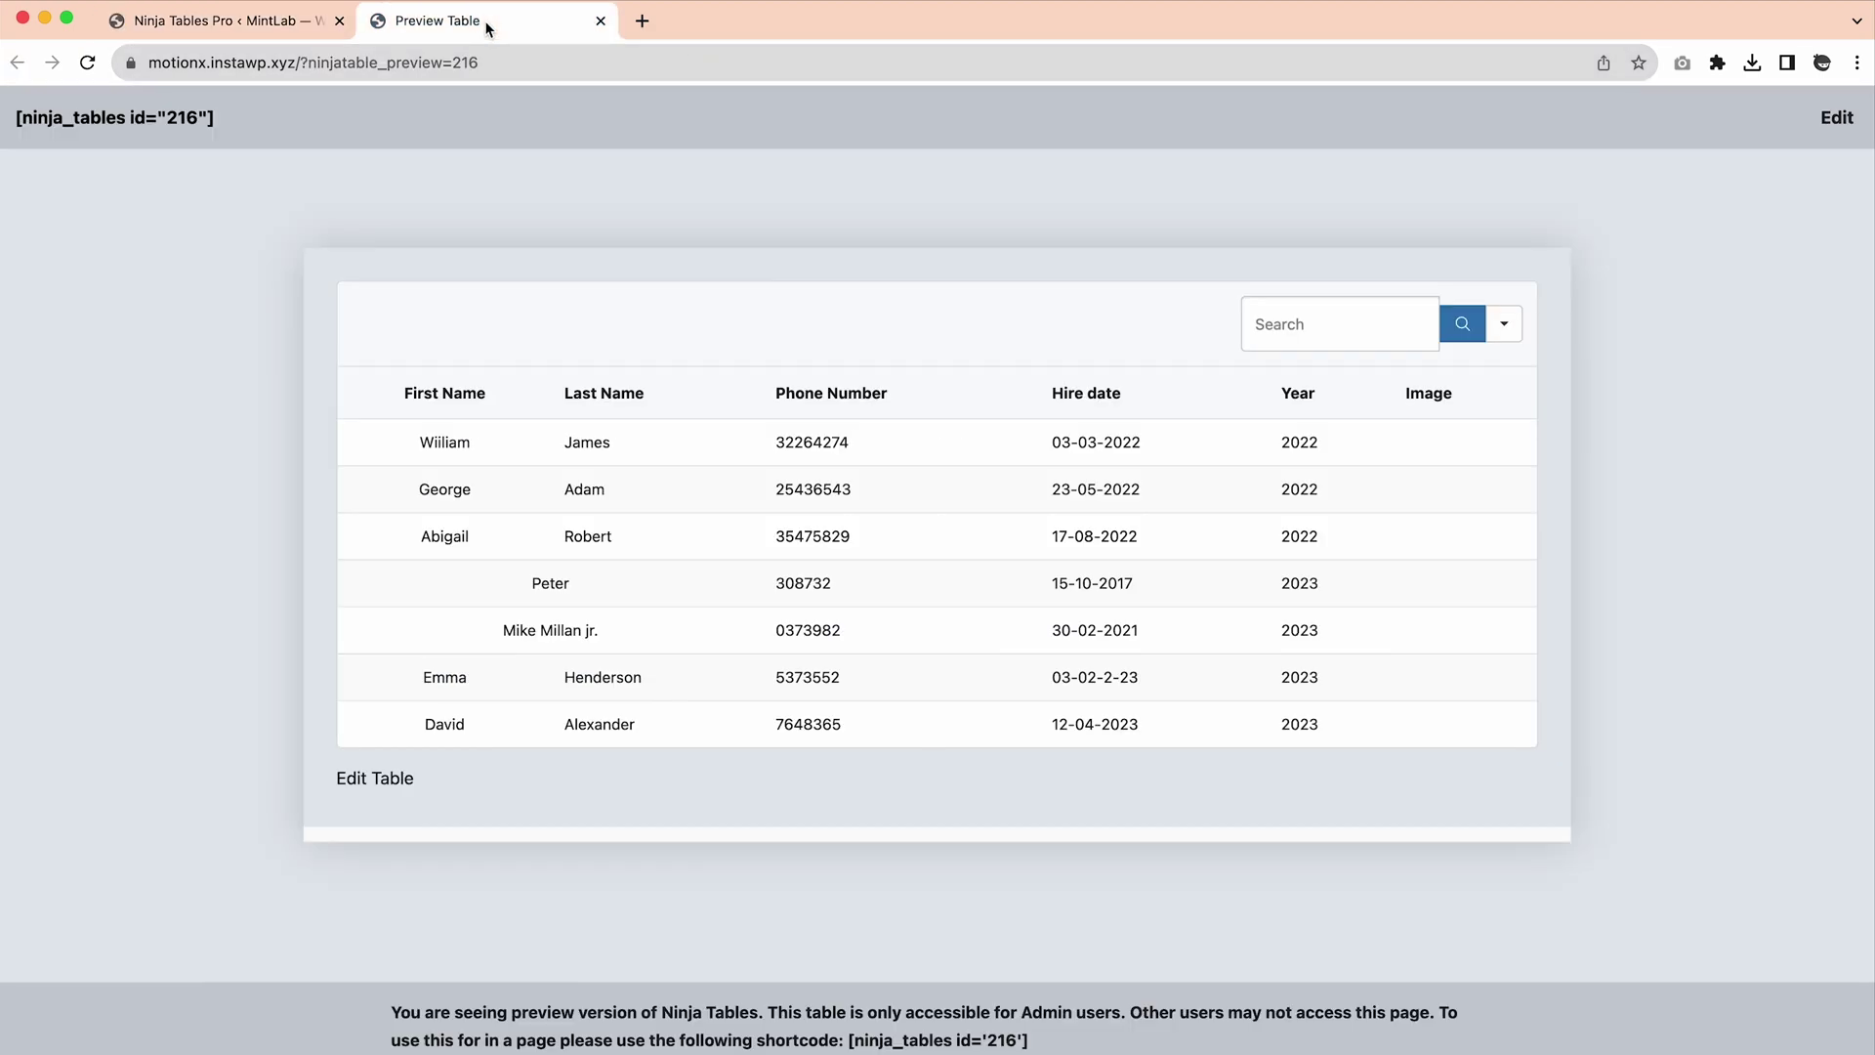
pyautogui.click(88, 64)
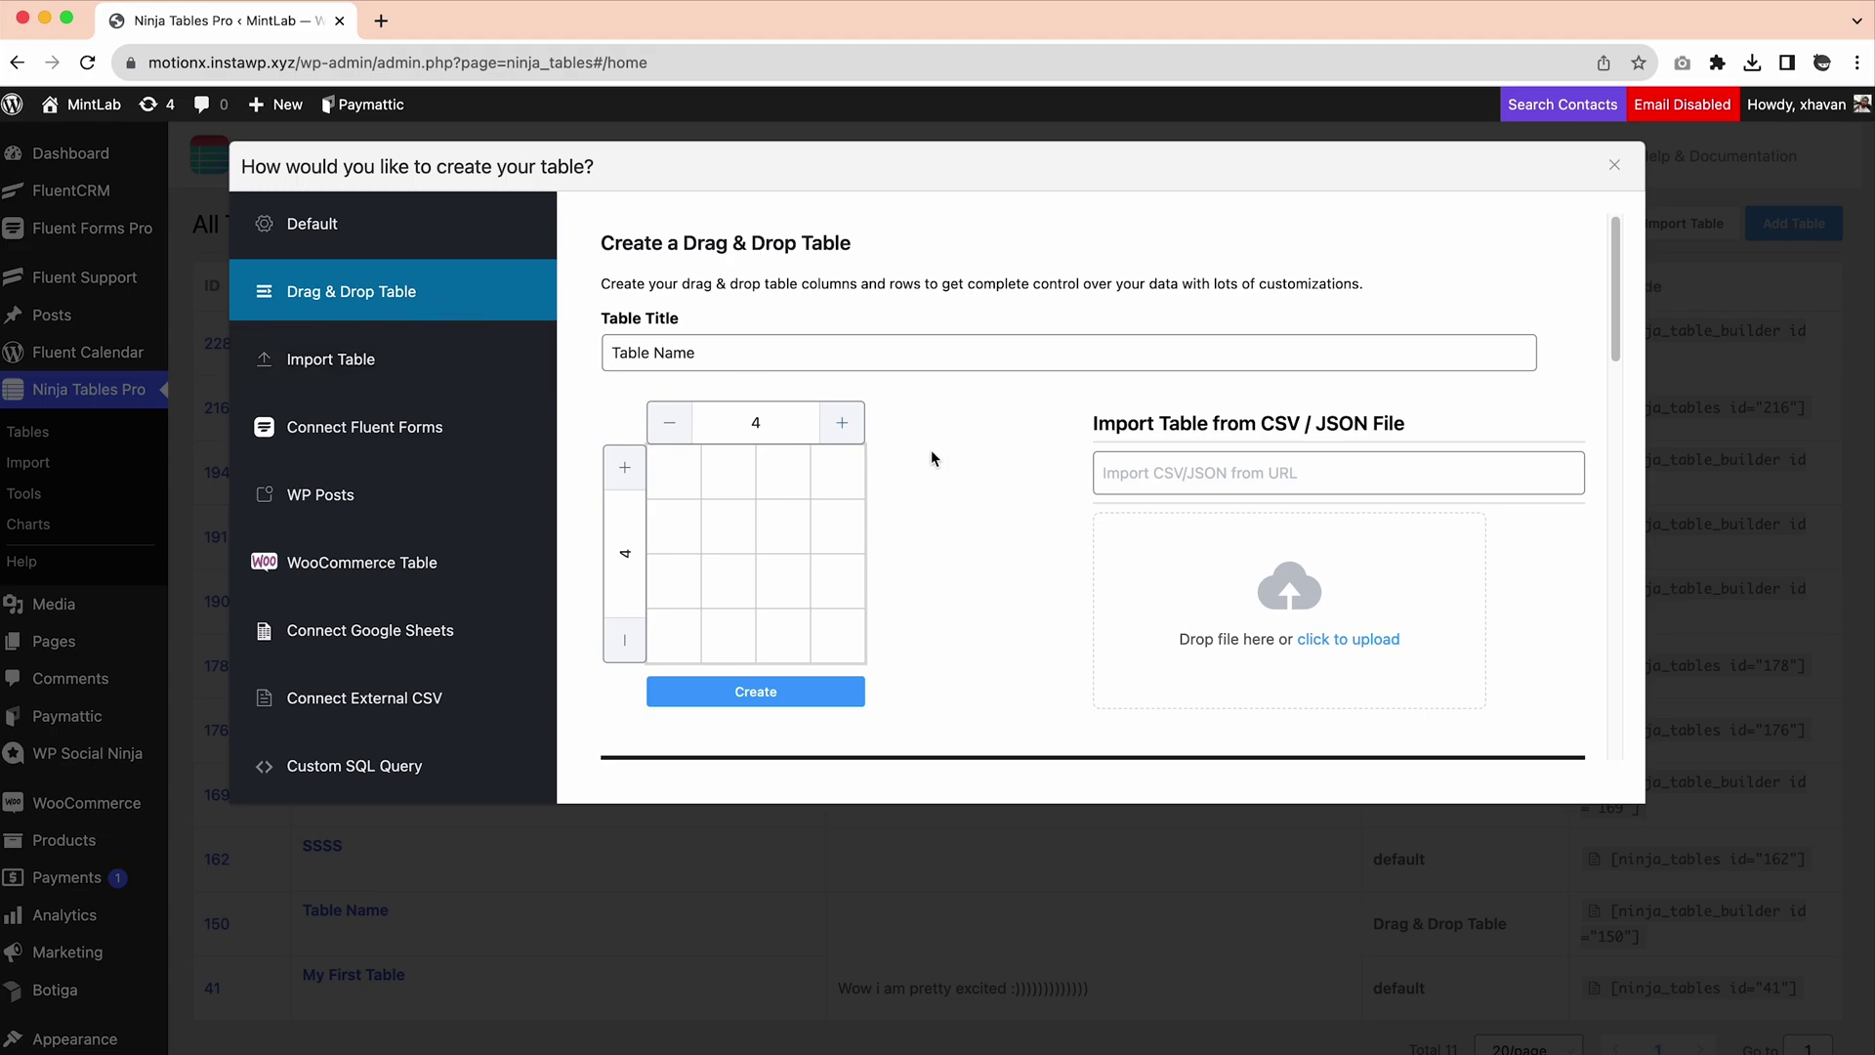
pyautogui.scroll(-5, 932, 458)
pyautogui.scroll(-2, 931, 457)
pyautogui.scroll(-2, 932, 457)
pyautogui.scroll(-2, 930, 450)
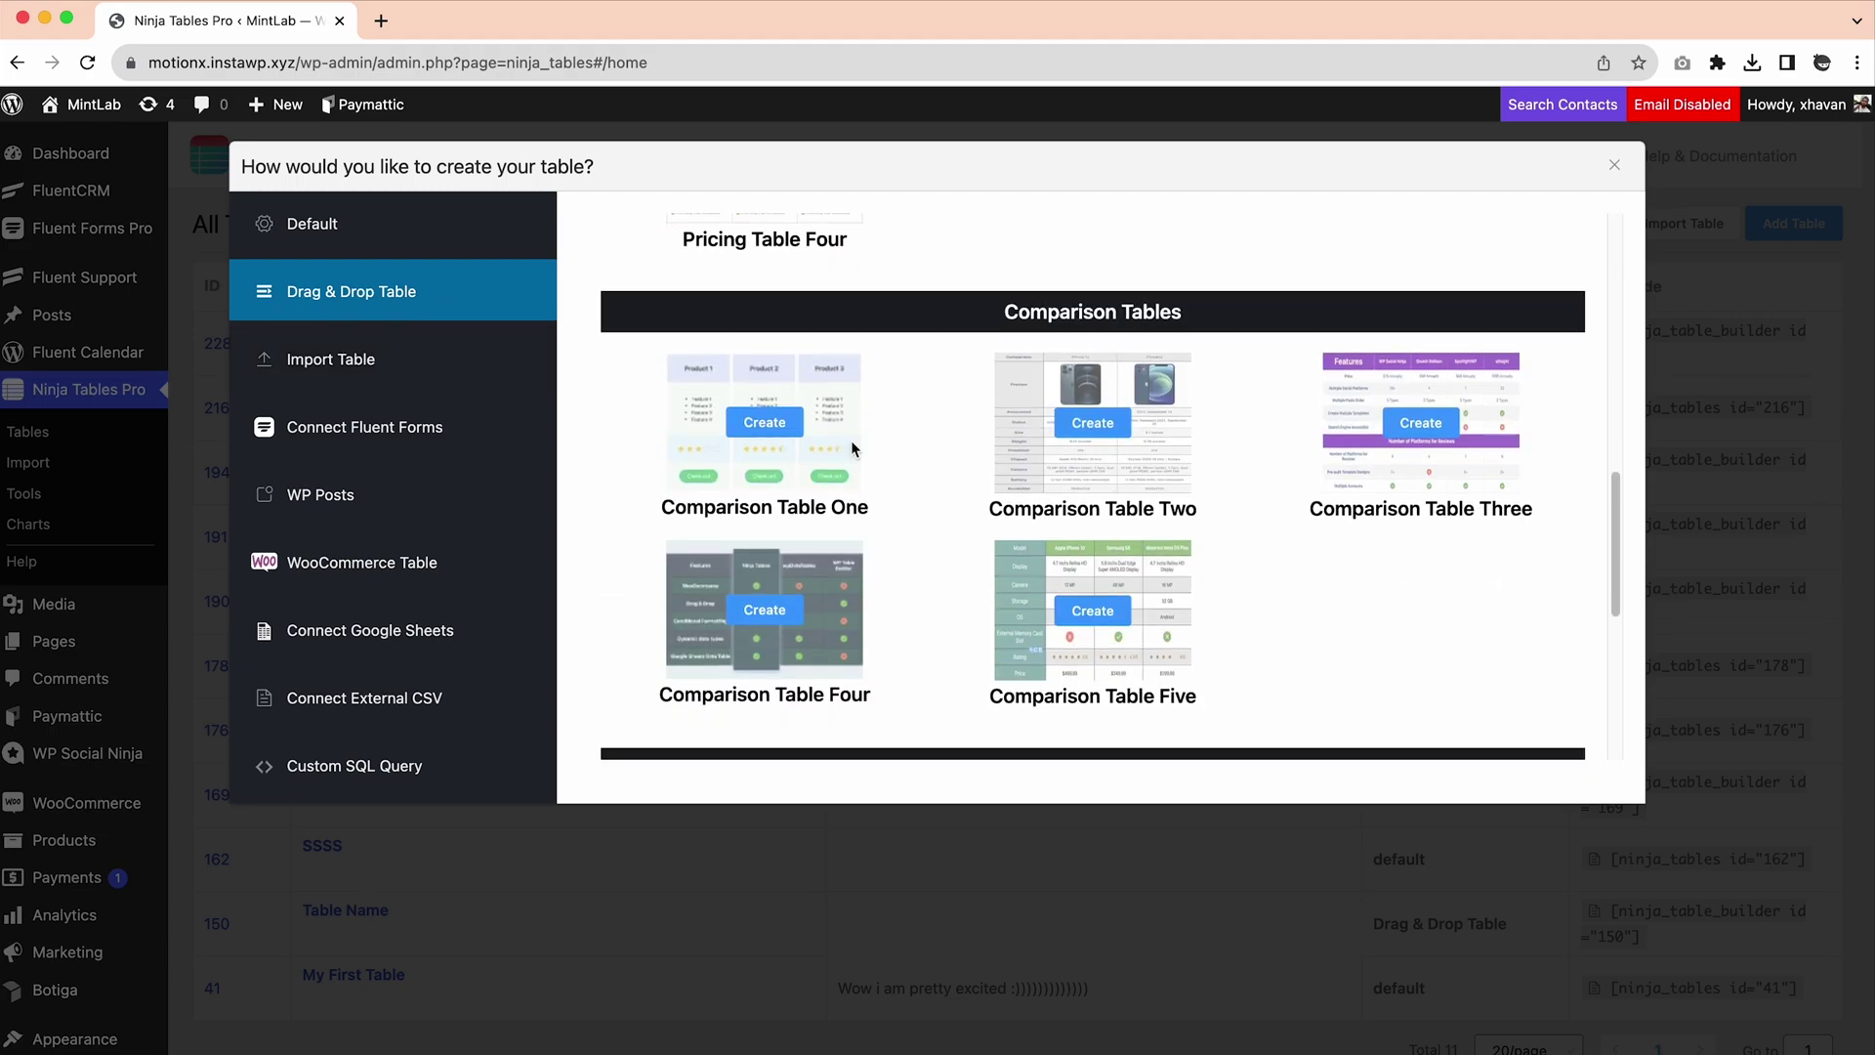
pyautogui.scroll(-1, 851, 455)
pyautogui.click(1418, 387)
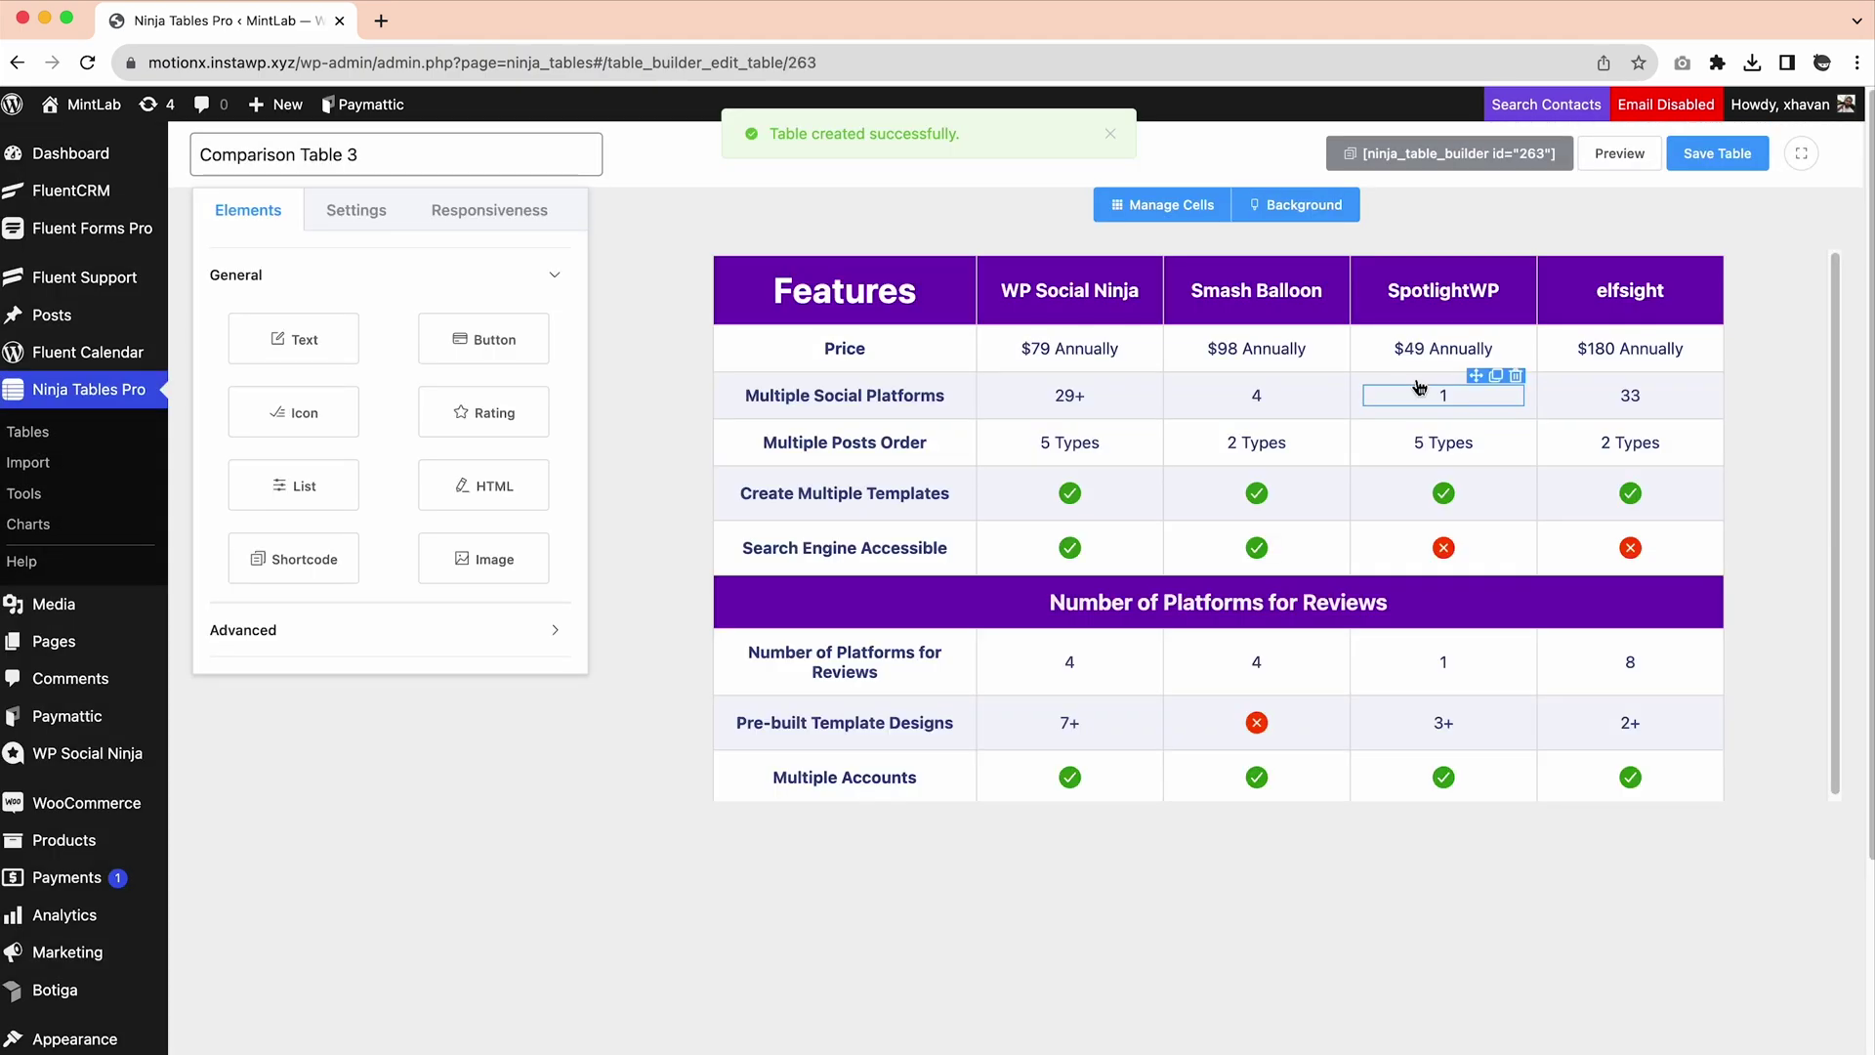
# Step: In Manage Cells, merge WP Social Ninja's two Create Multiple Templates cells into one
pyautogui.click(1161, 212)
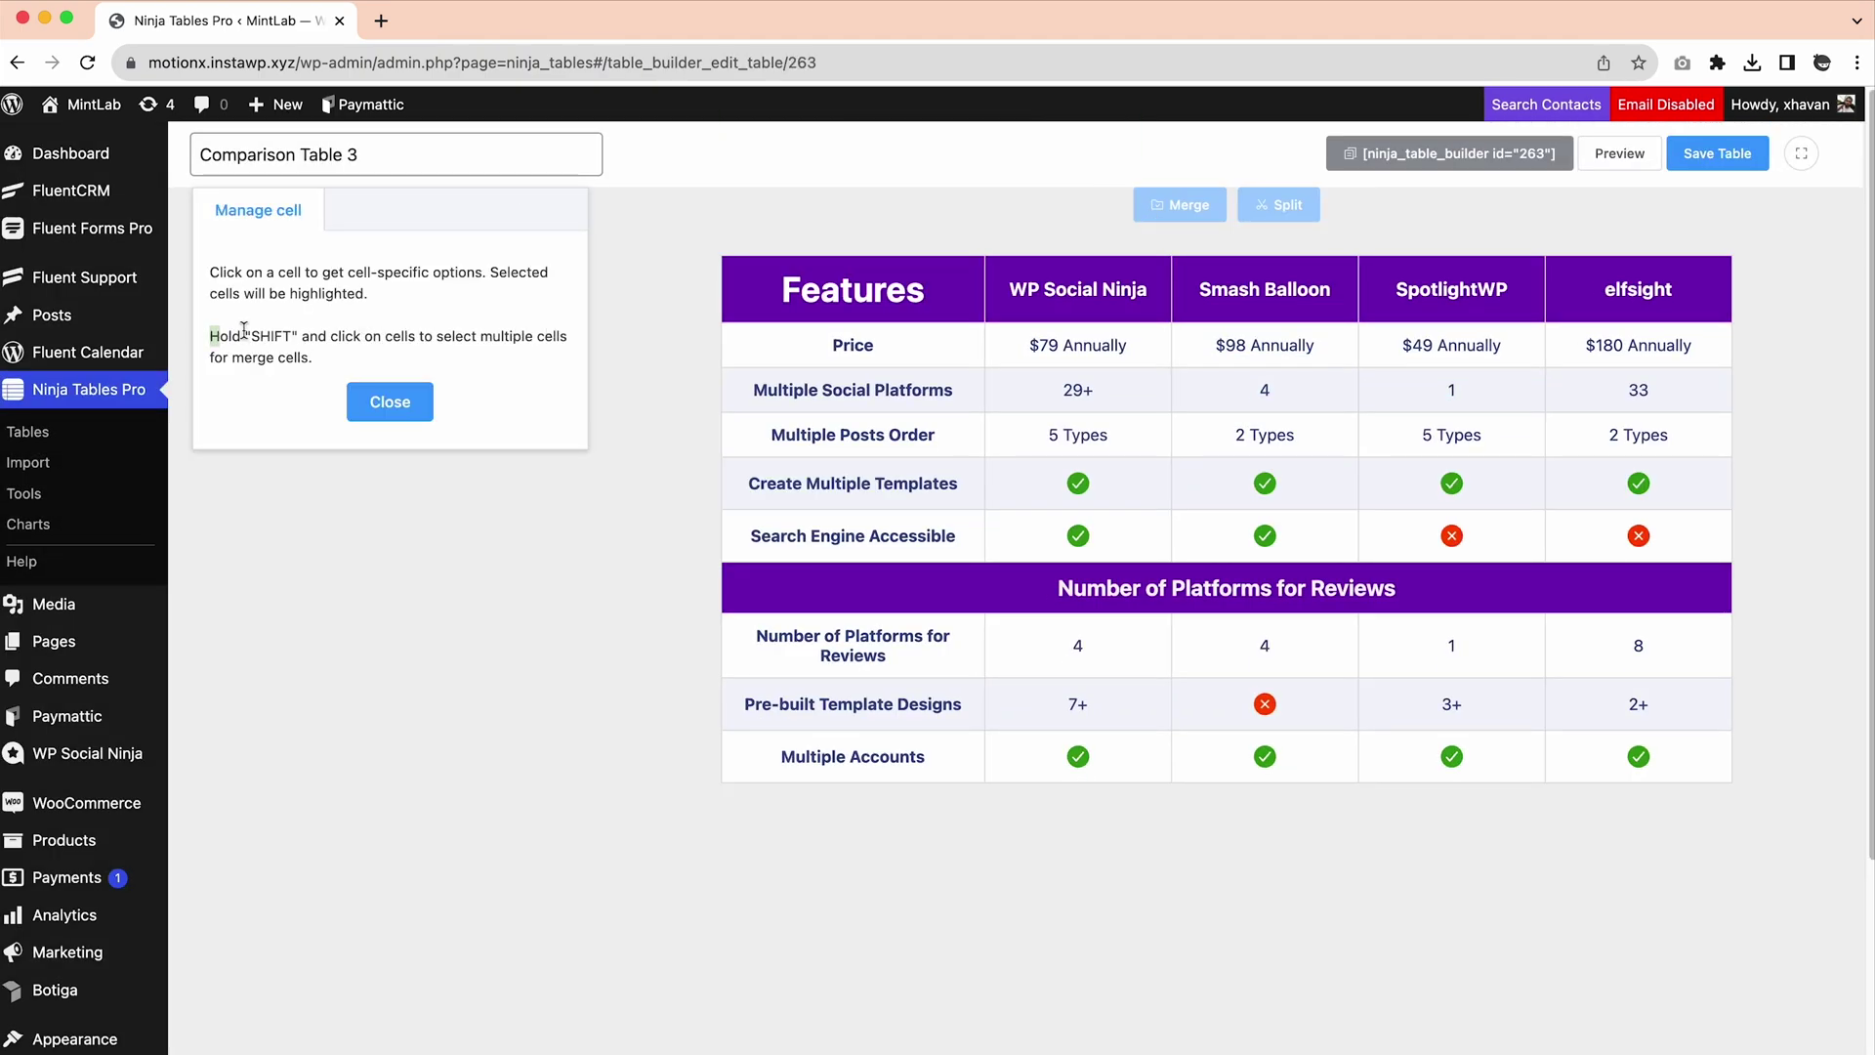
pyautogui.moveTo(244, 330); pyautogui.dragTo(328, 367)
pyautogui.click(1122, 490)
pyautogui.keyDown('shift'); pyautogui.click(1126, 539); pyautogui.keyUp('shift')
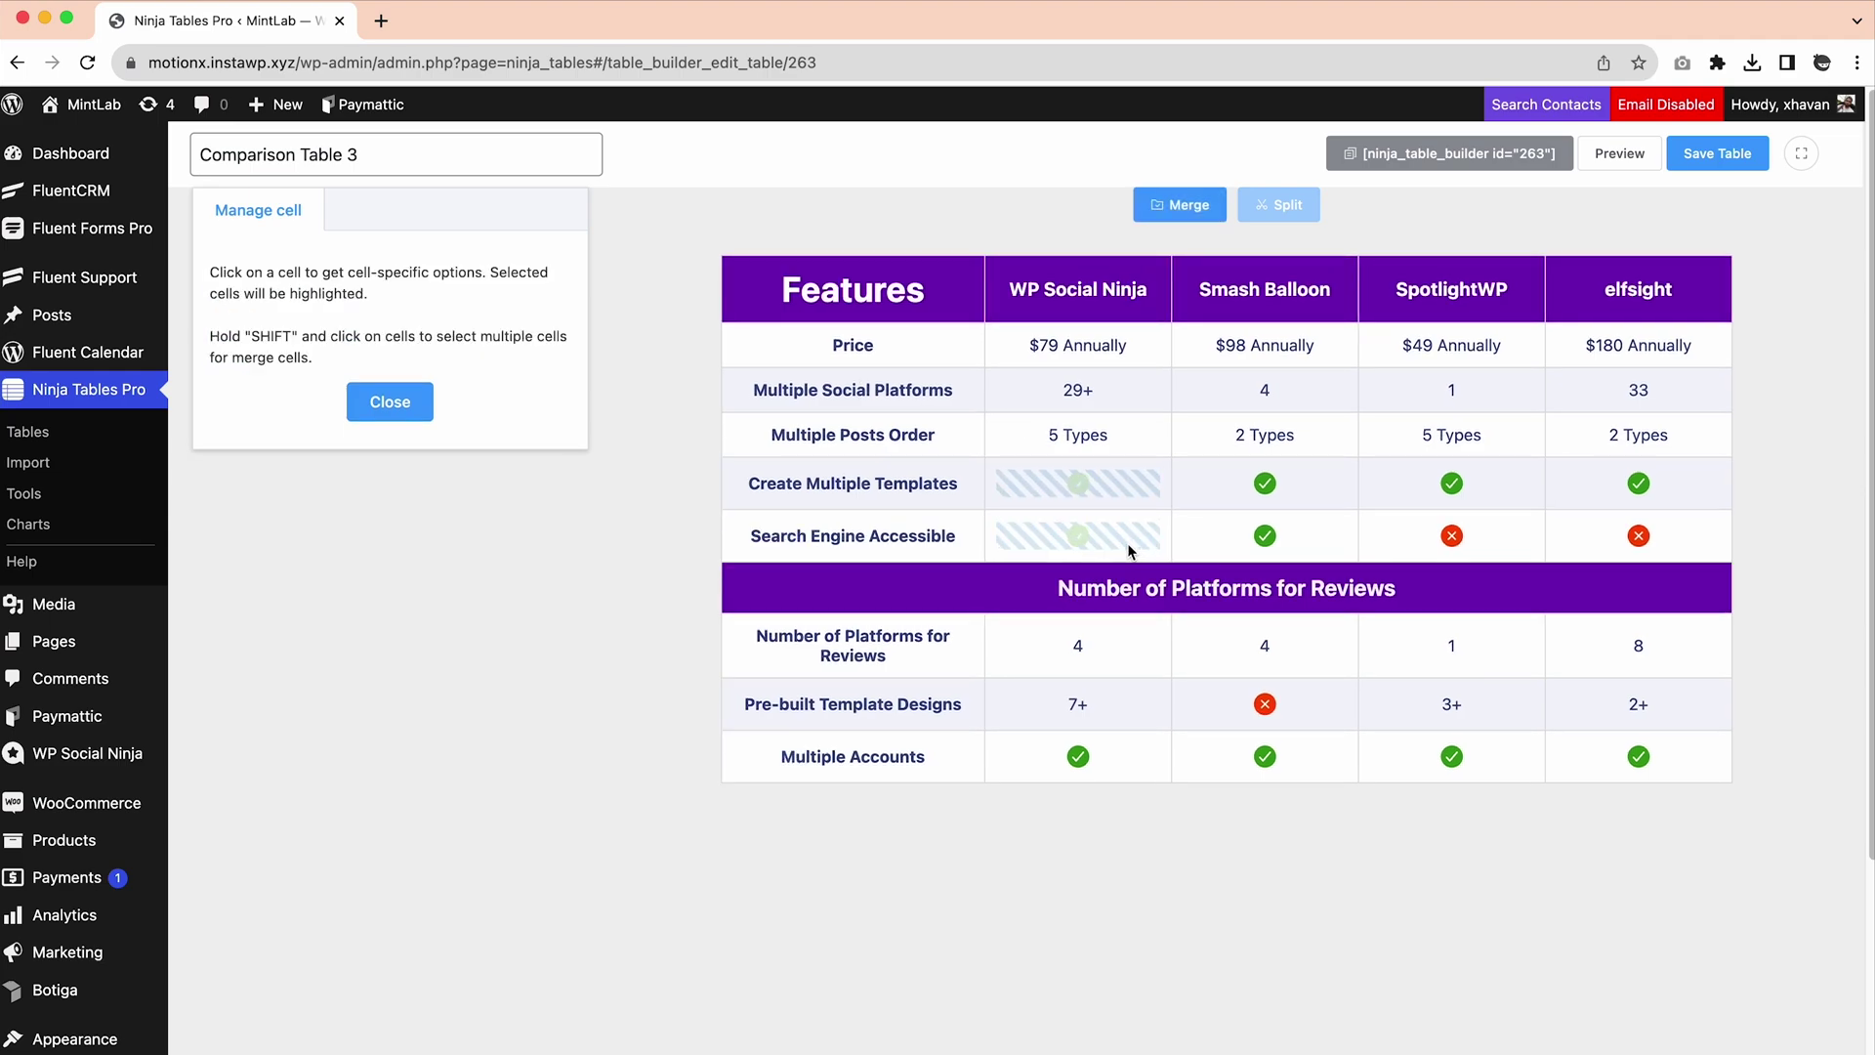
pyautogui.click(1171, 208)
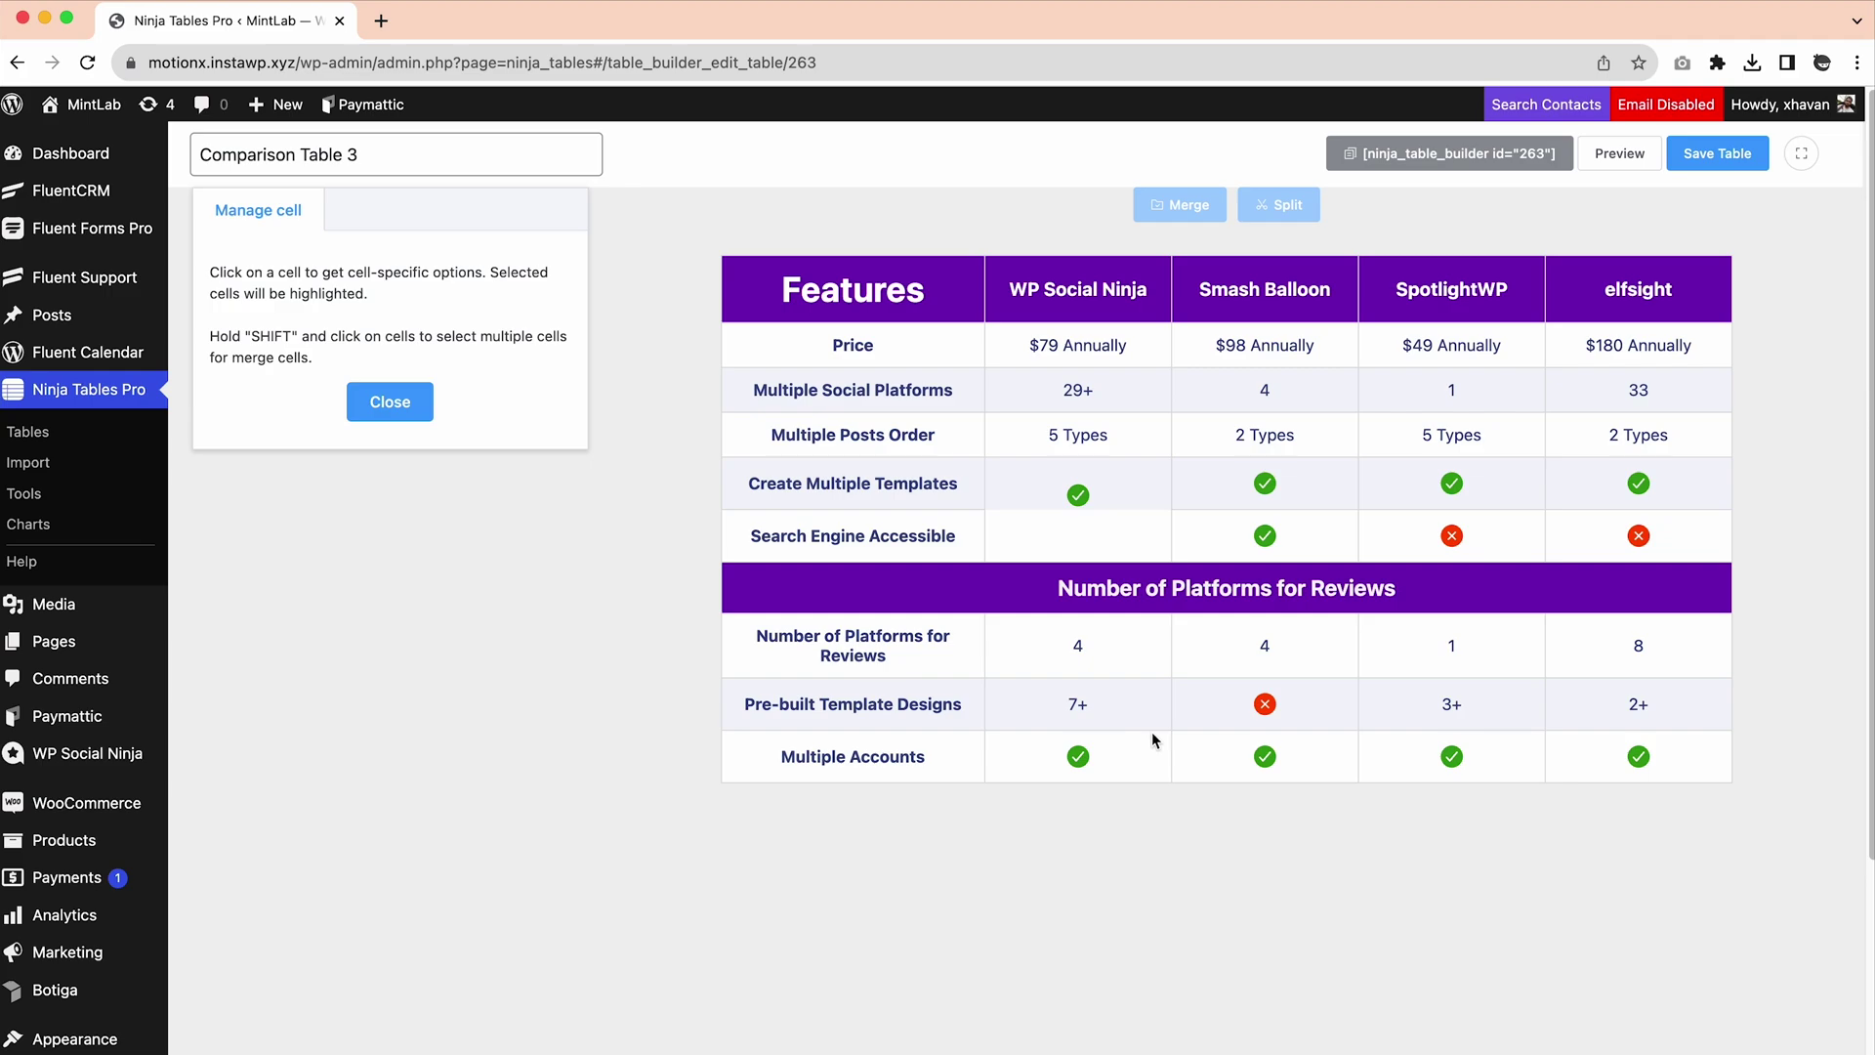
# Step: Merge the SpotlightWP, elfsight and Smash Balloon Create Multiple Templates cells into one
pyautogui.click(1455, 494)
pyautogui.keyDown('shift'); pyautogui.click(1610, 506); pyautogui.keyUp('shift')
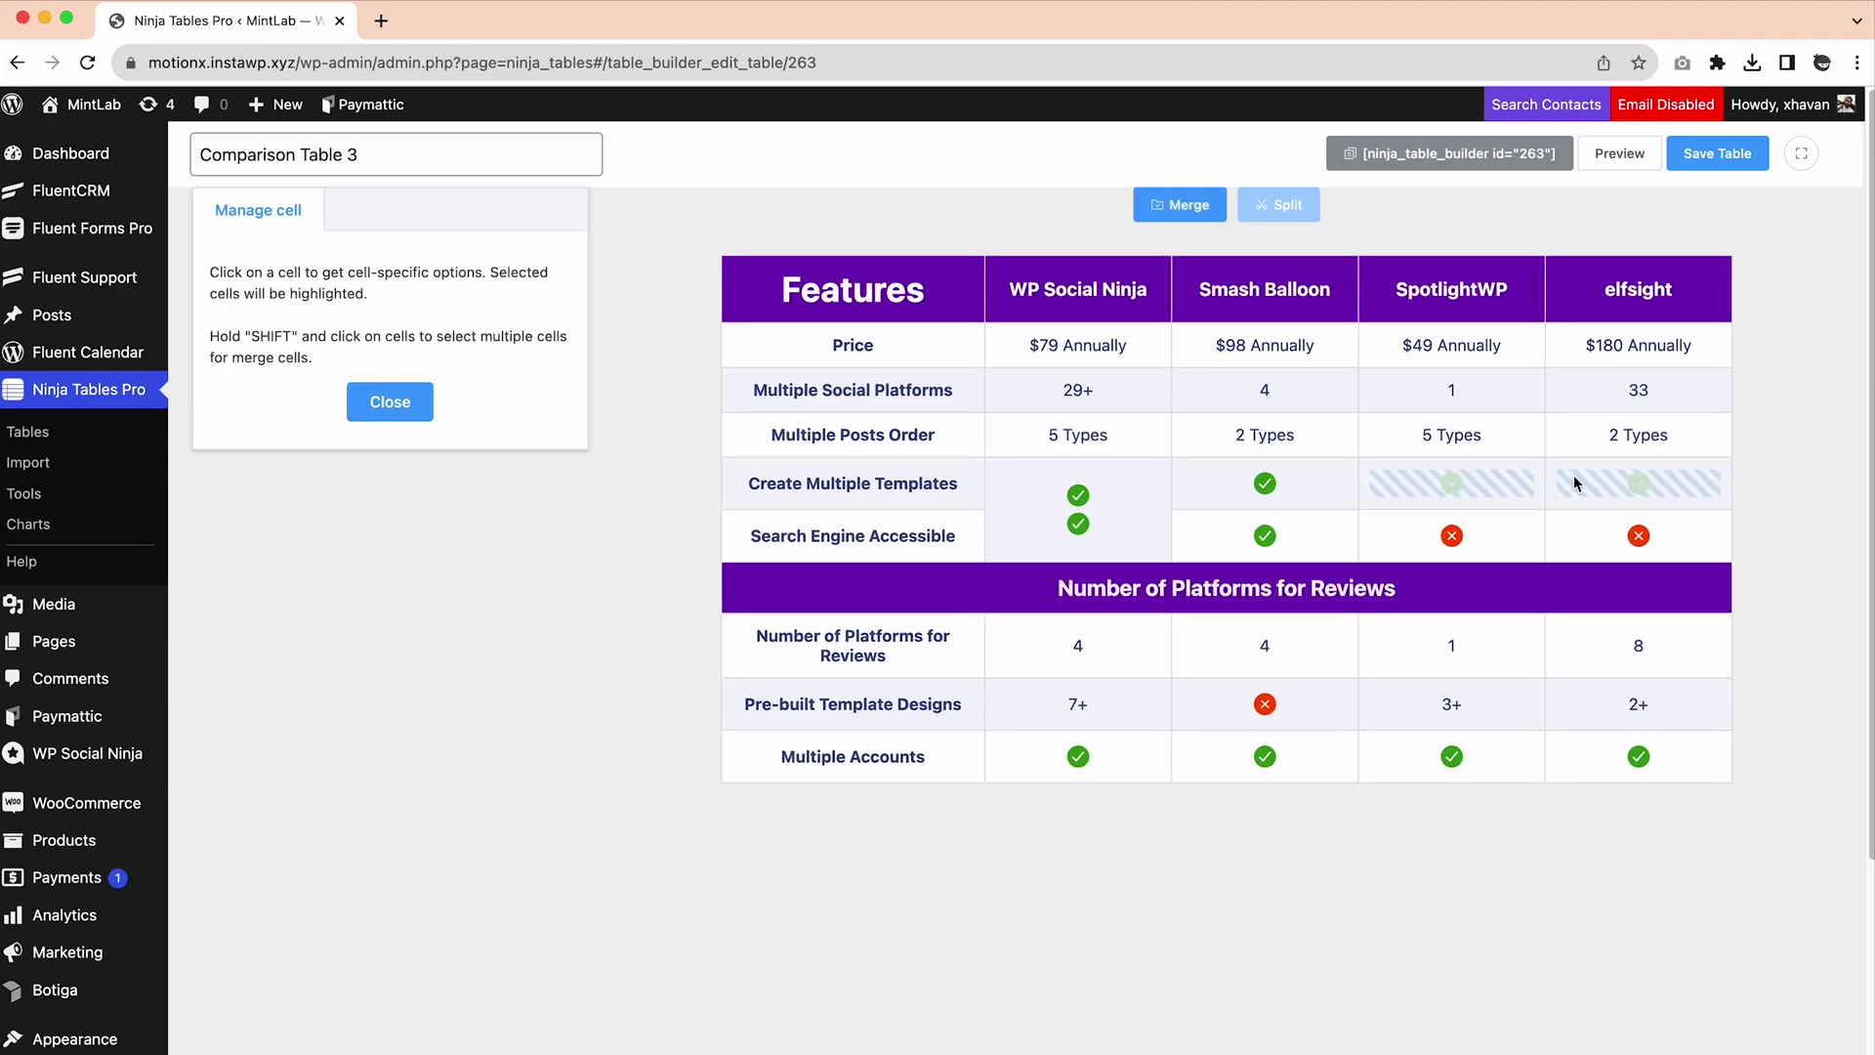
pyautogui.keyDown('shift'); pyautogui.click(1319, 484); pyautogui.keyUp('shift')
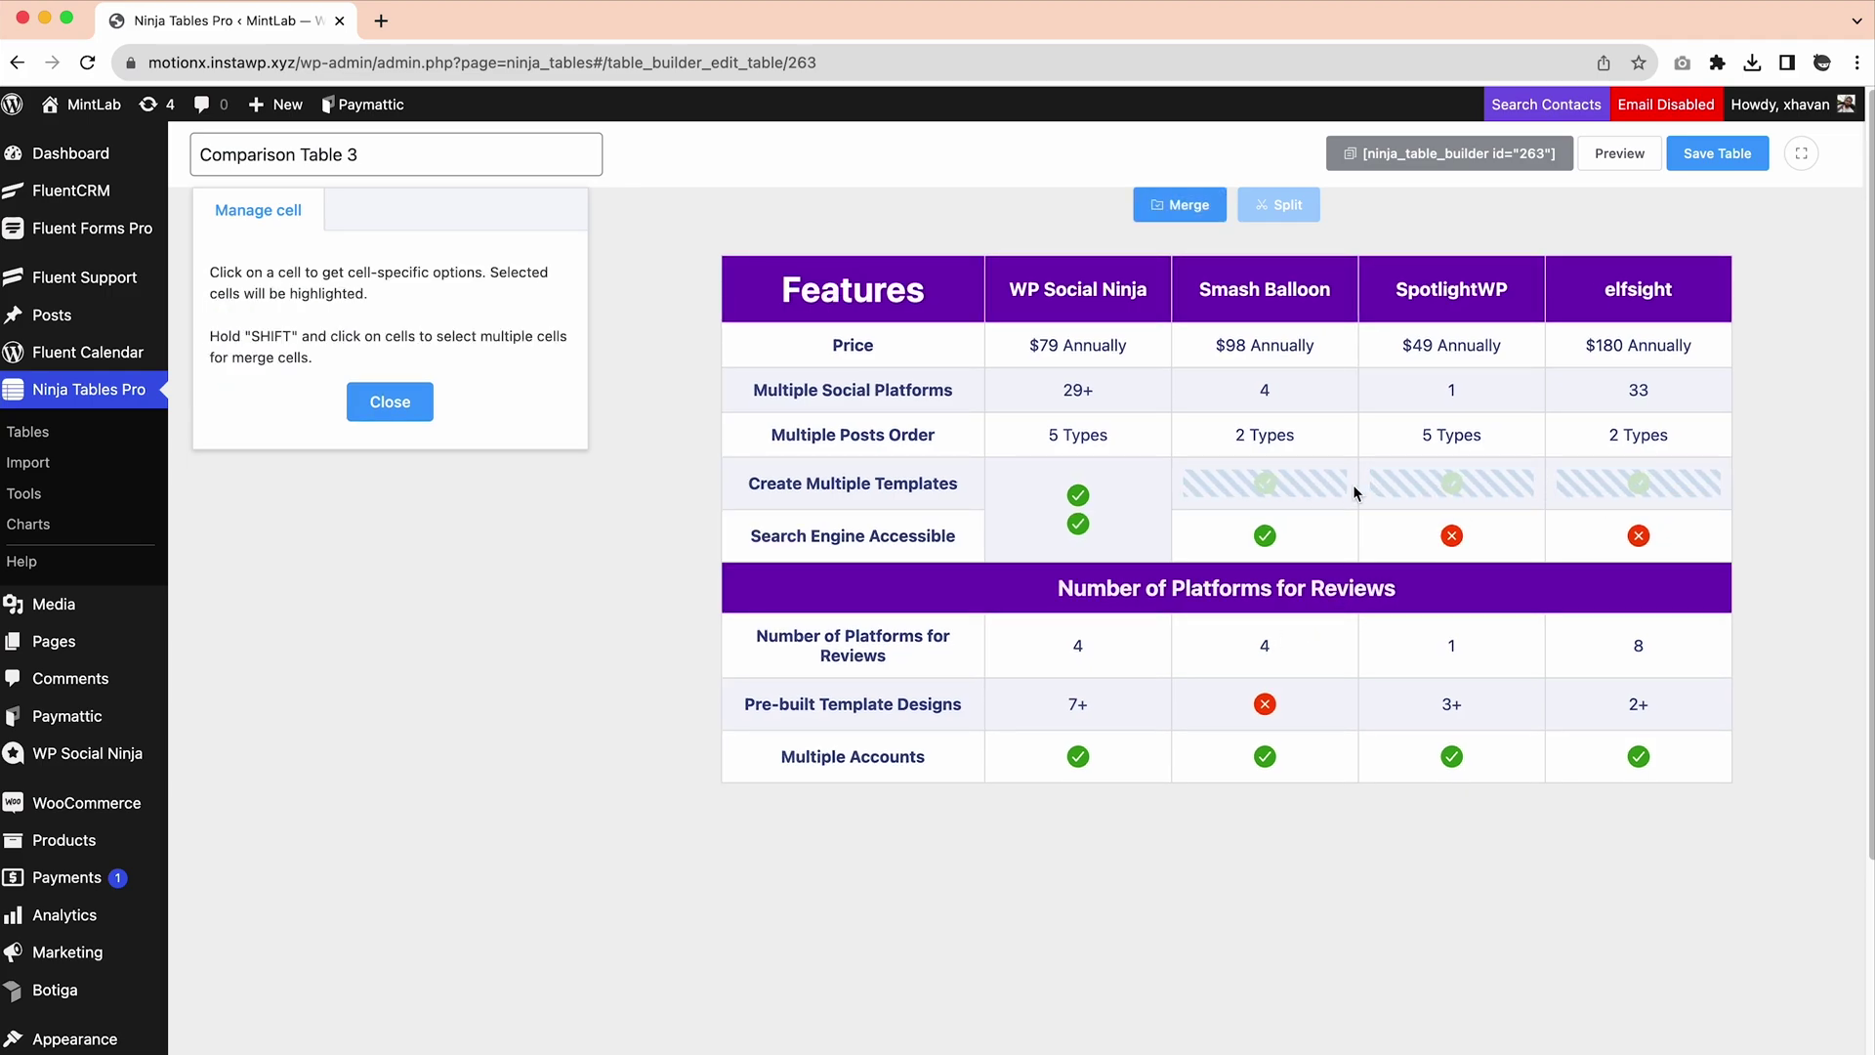
pyautogui.click(1179, 205)
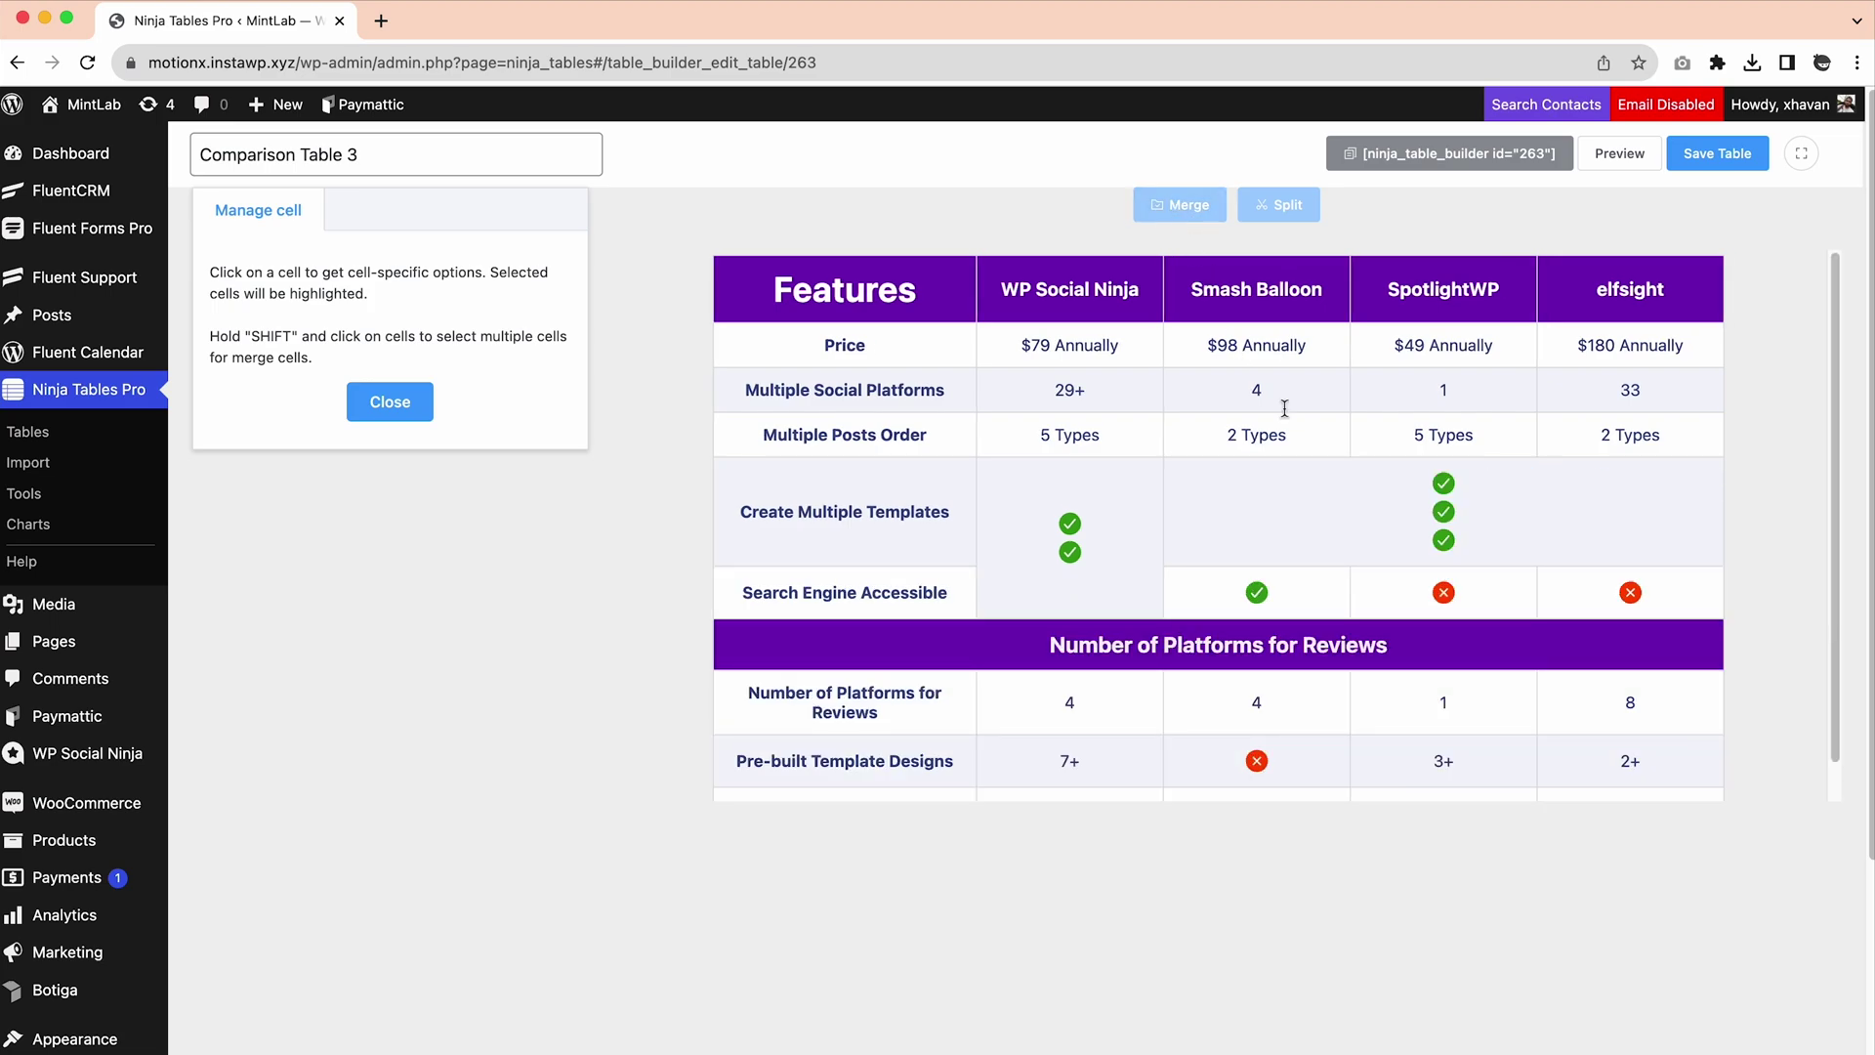
# Step: Save Comparison Table 3 and preview both merged cell groups in a new tab
pyautogui.click(1720, 168)
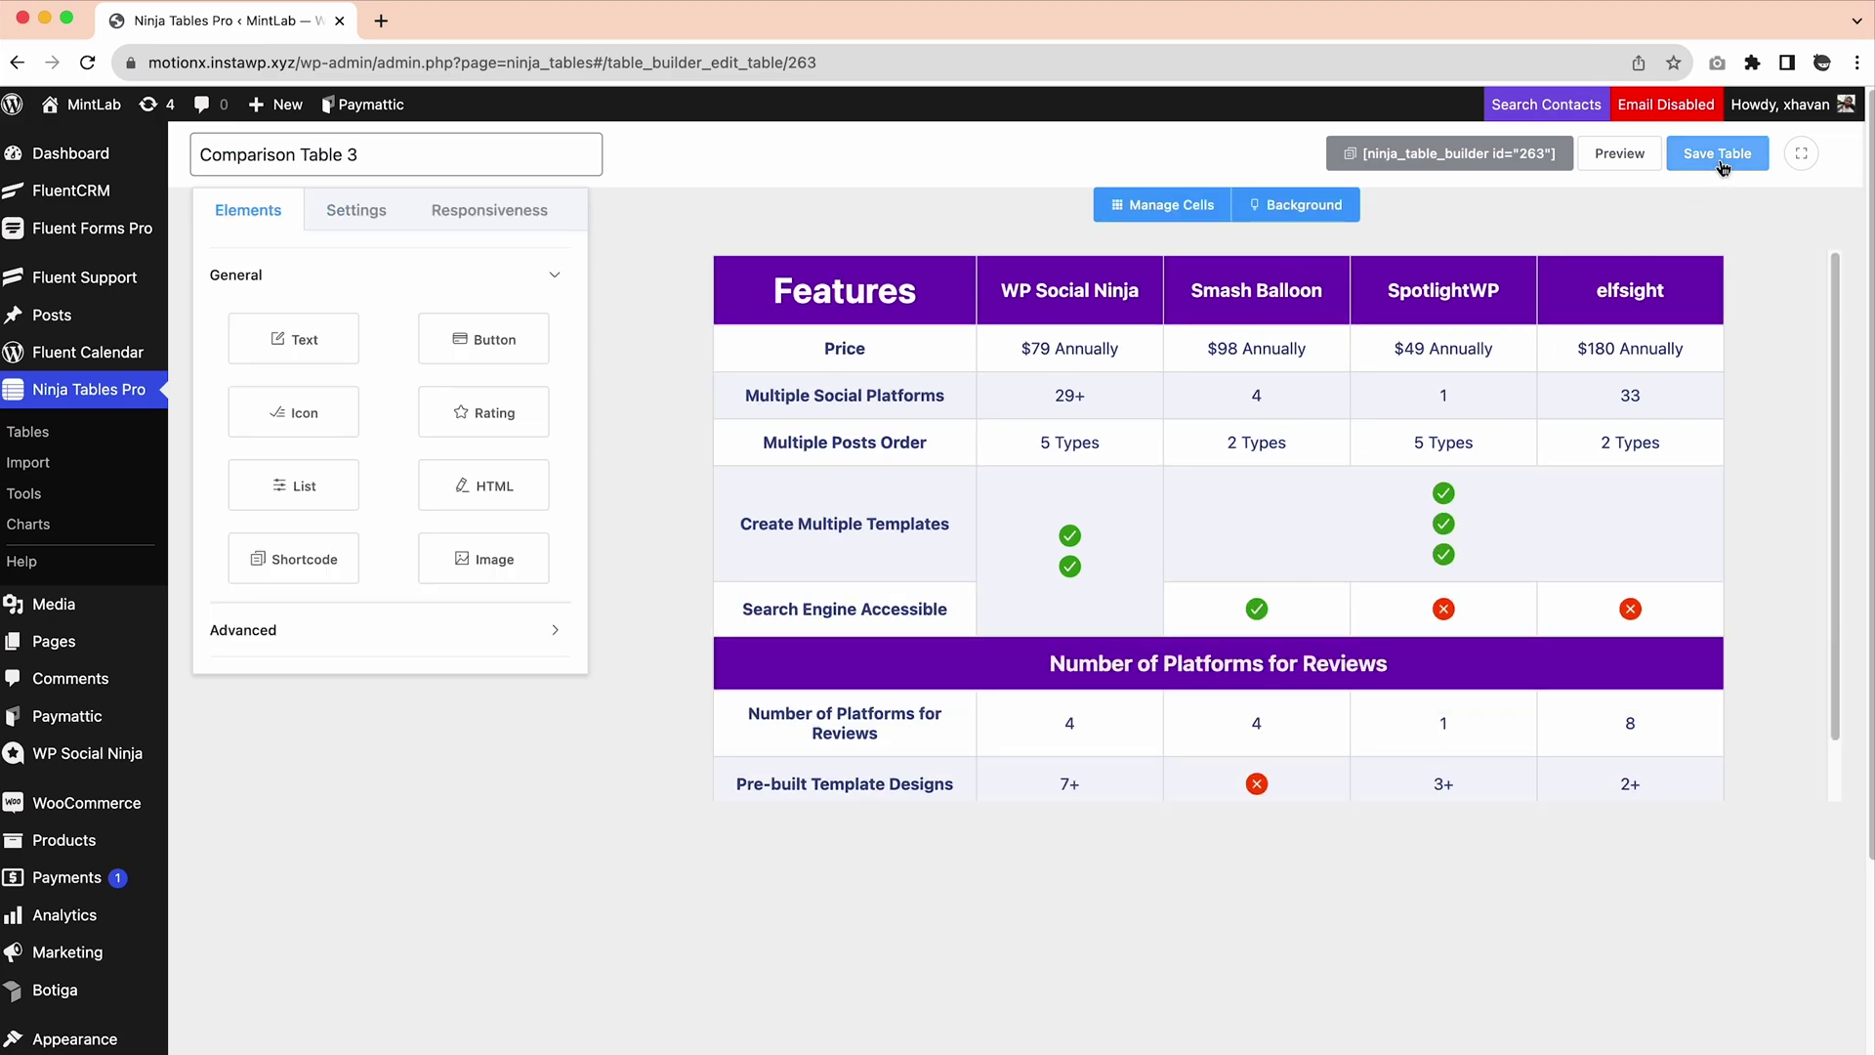
pyautogui.click(1618, 156)
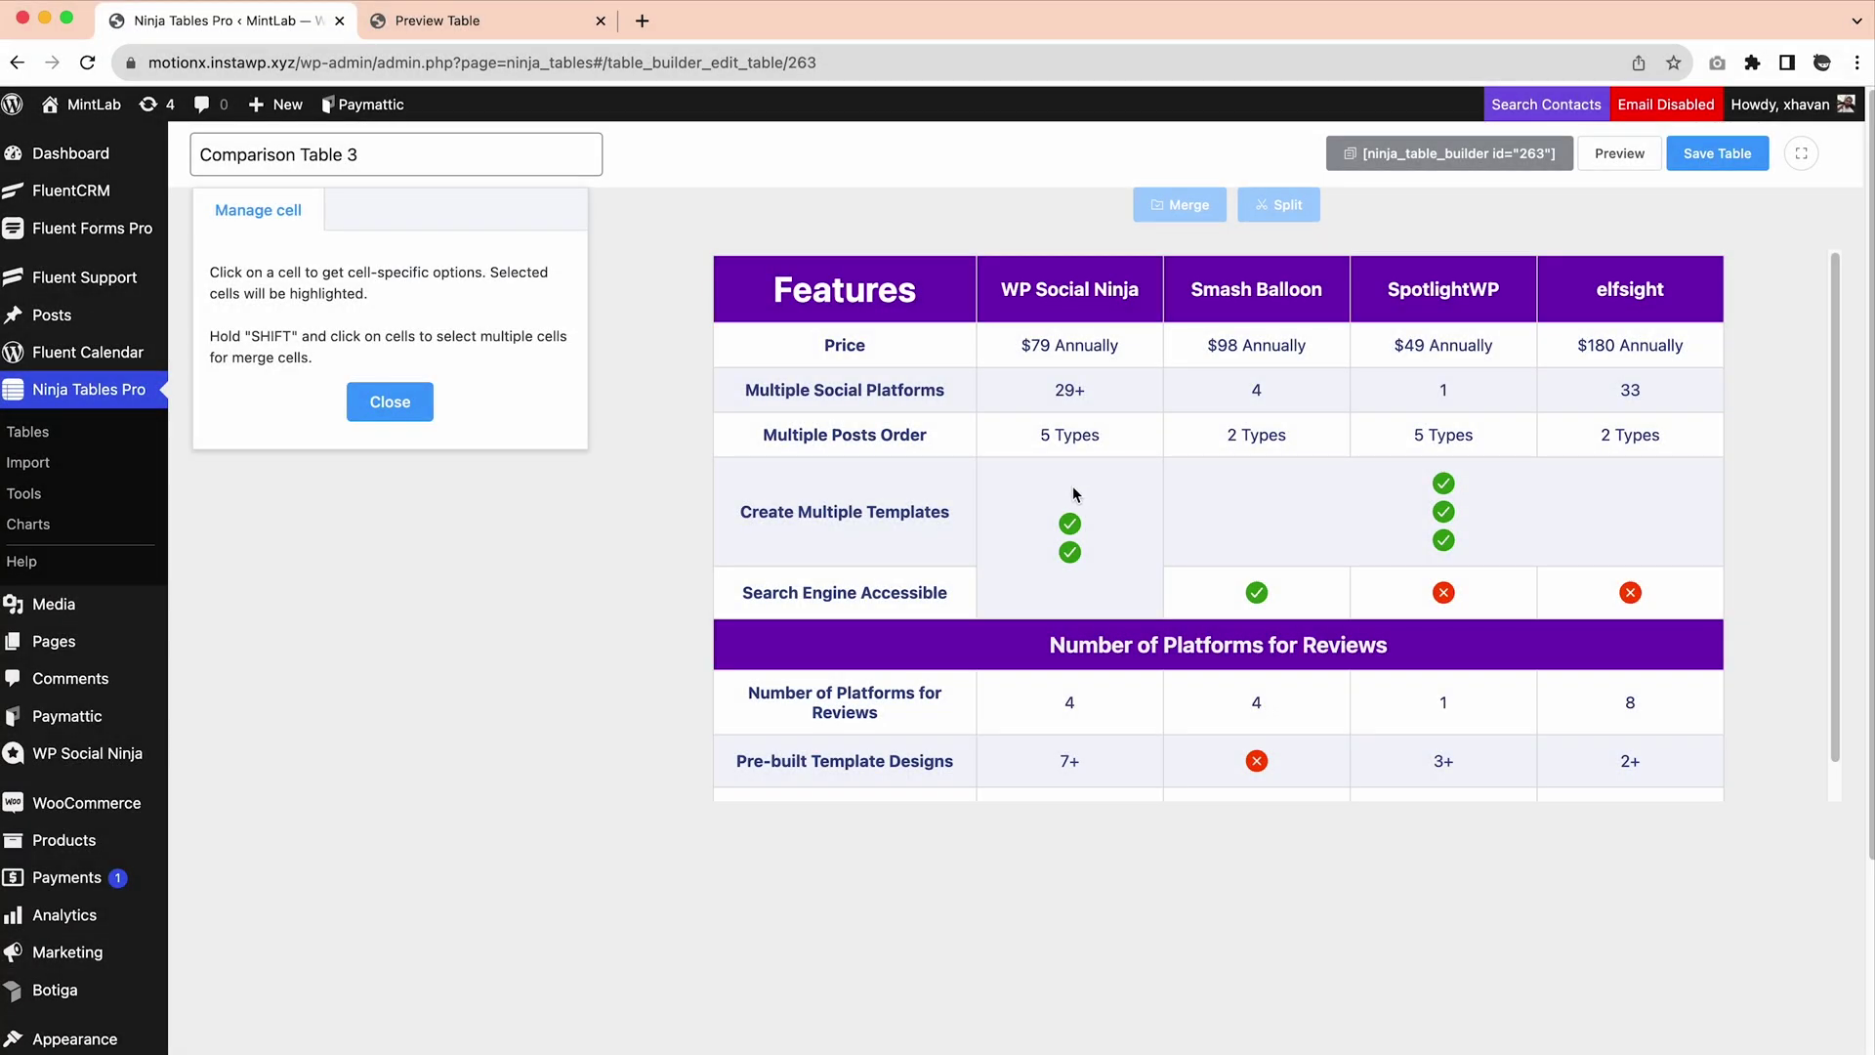
# Step: Split the merged WP Social Ninja cell back into separate cells
pyautogui.click(1073, 498)
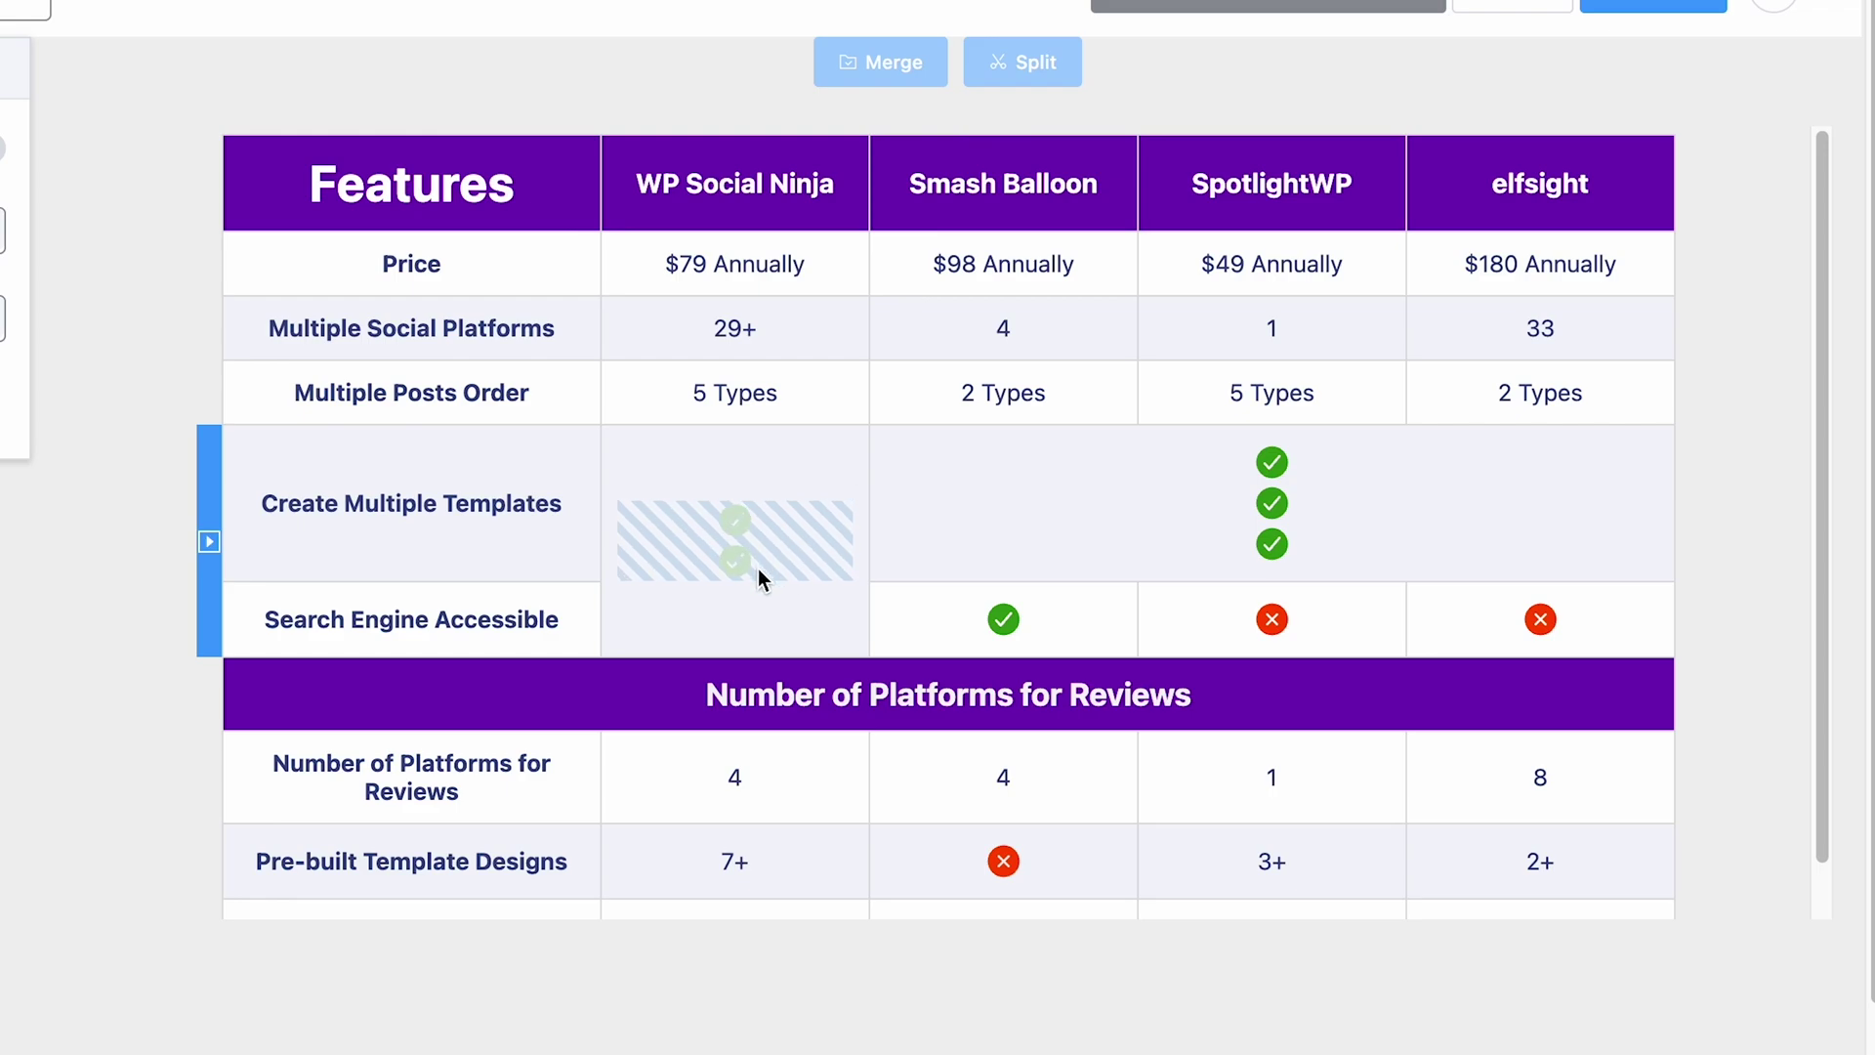
pyautogui.click(757, 568)
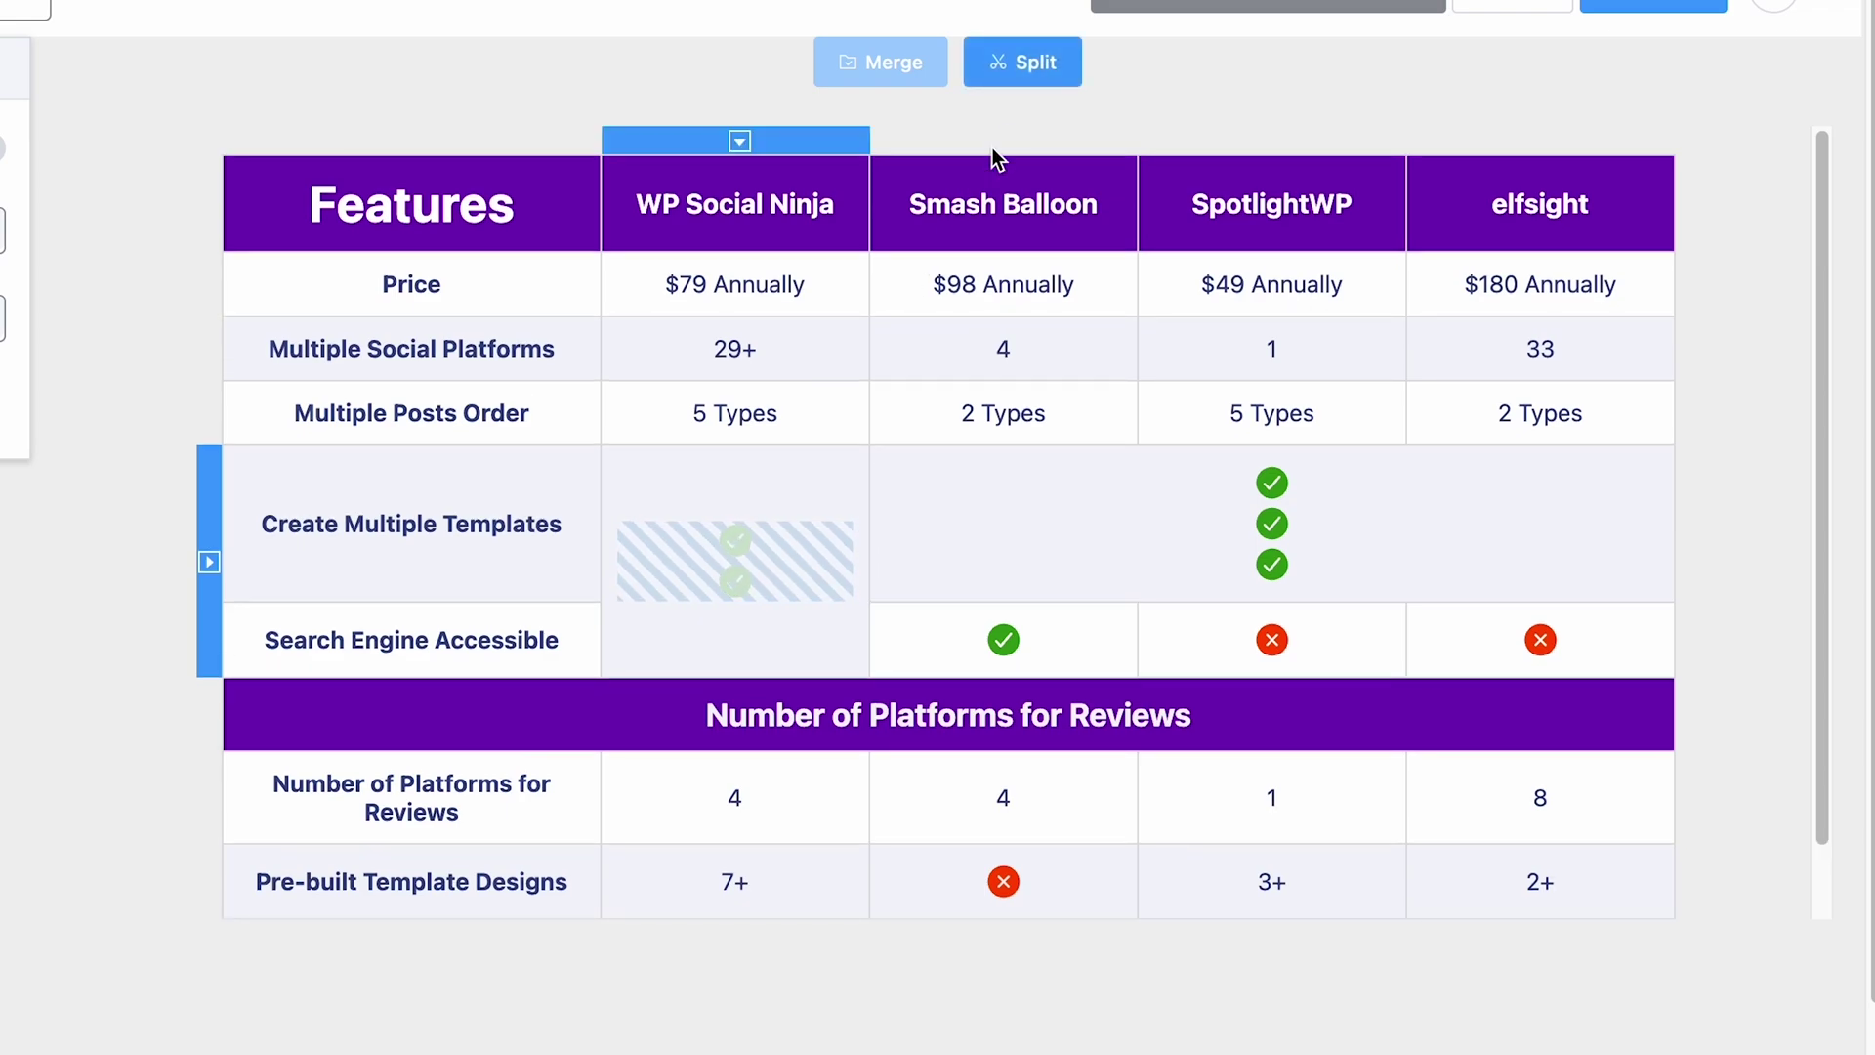
pyautogui.click(1021, 64)
# Step: Split the merged three-column Create Multiple Templates cell back into separate cells
pyautogui.click(733, 520)
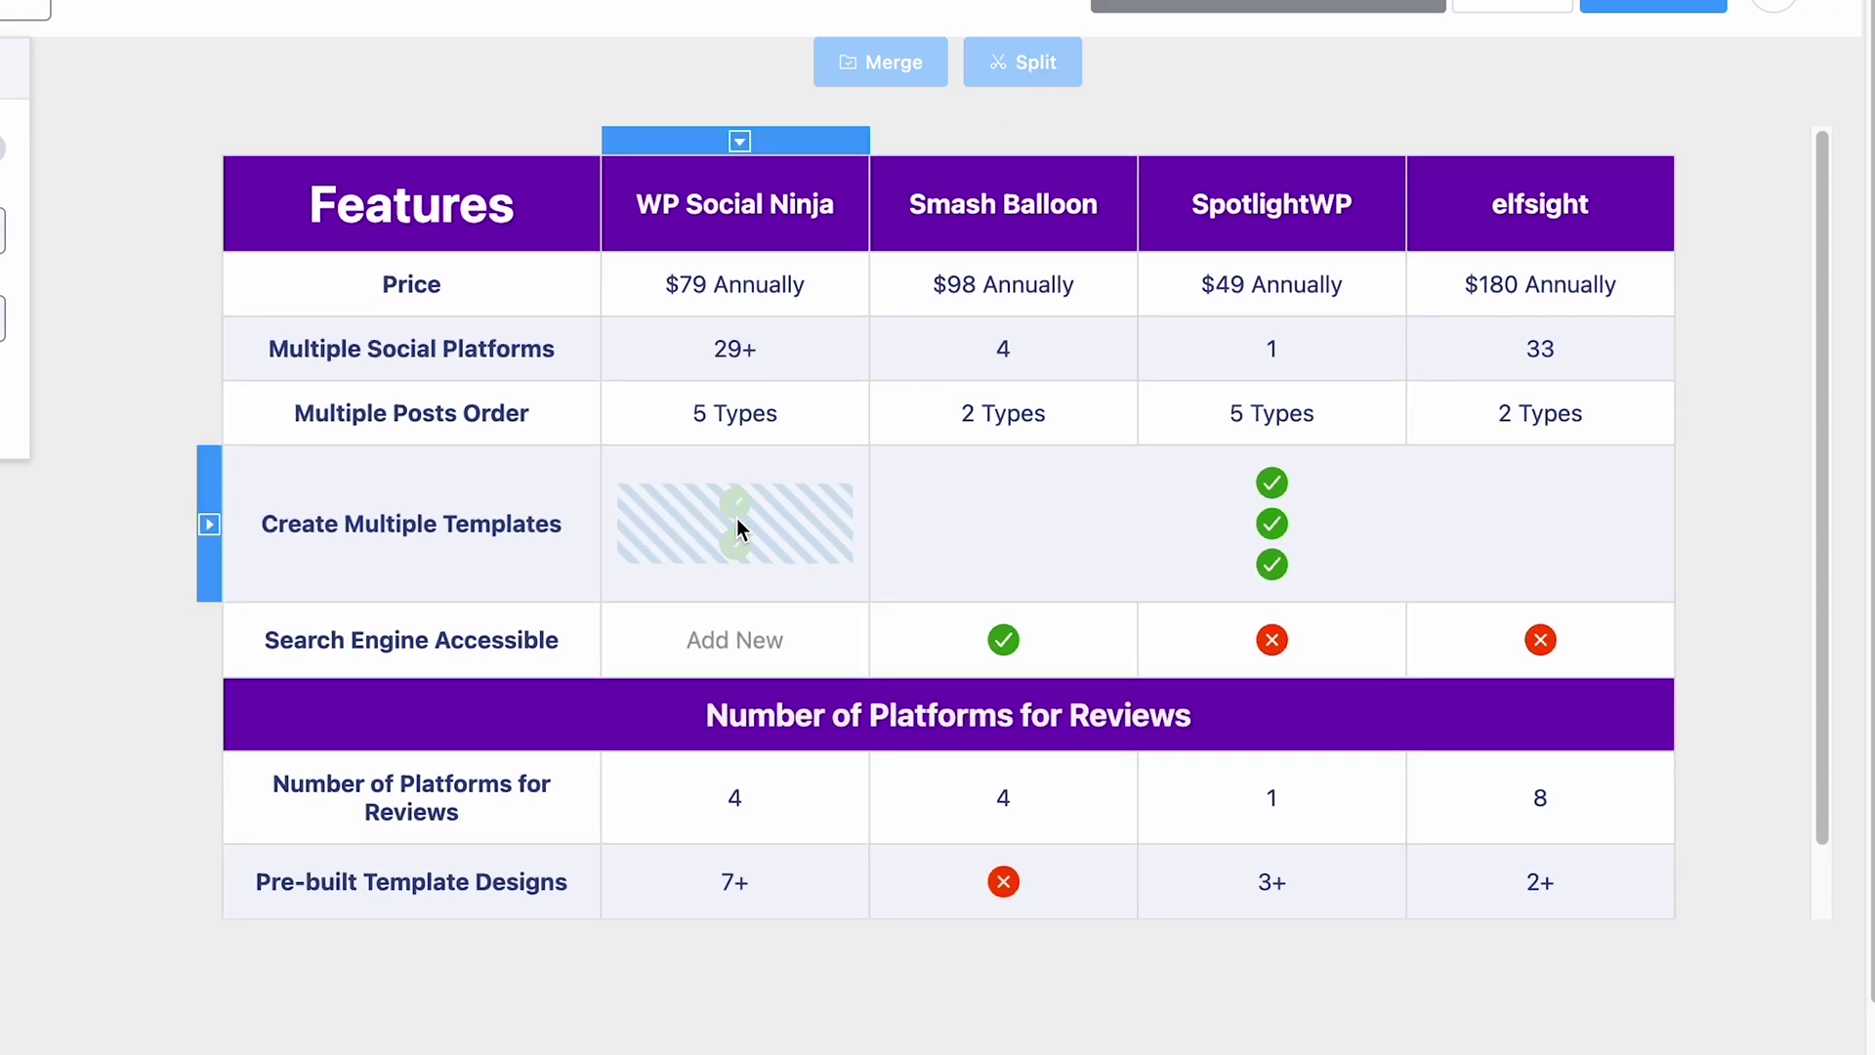
pyautogui.click(1172, 514)
pyautogui.click(1008, 62)
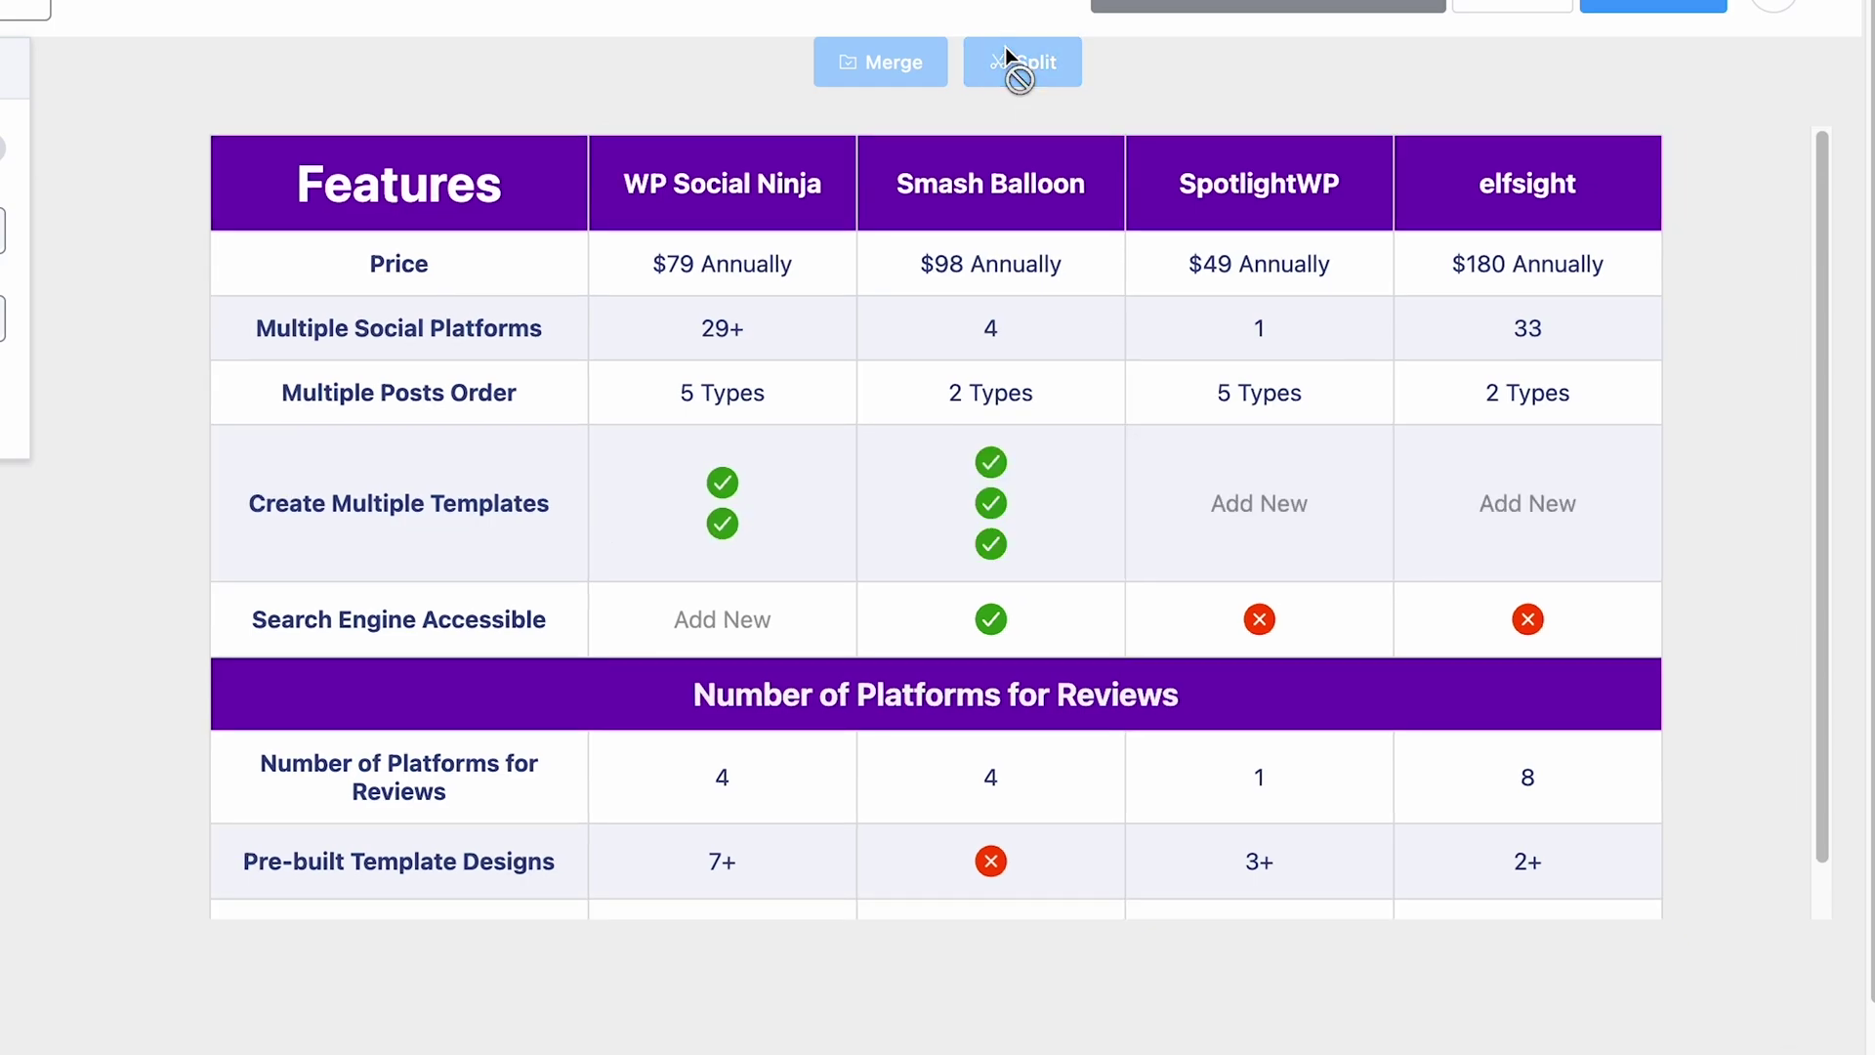